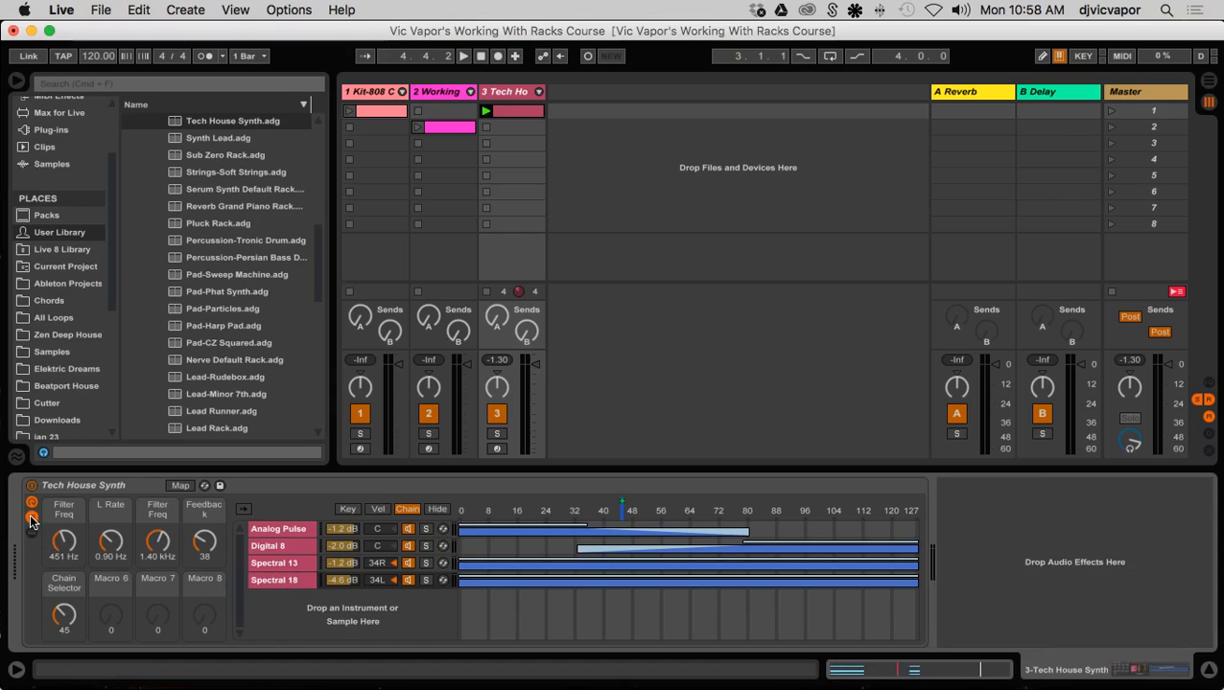
- Hide the chain list of the Tech House Synth rack, keeping its macro controls shown
left_click(32, 517)
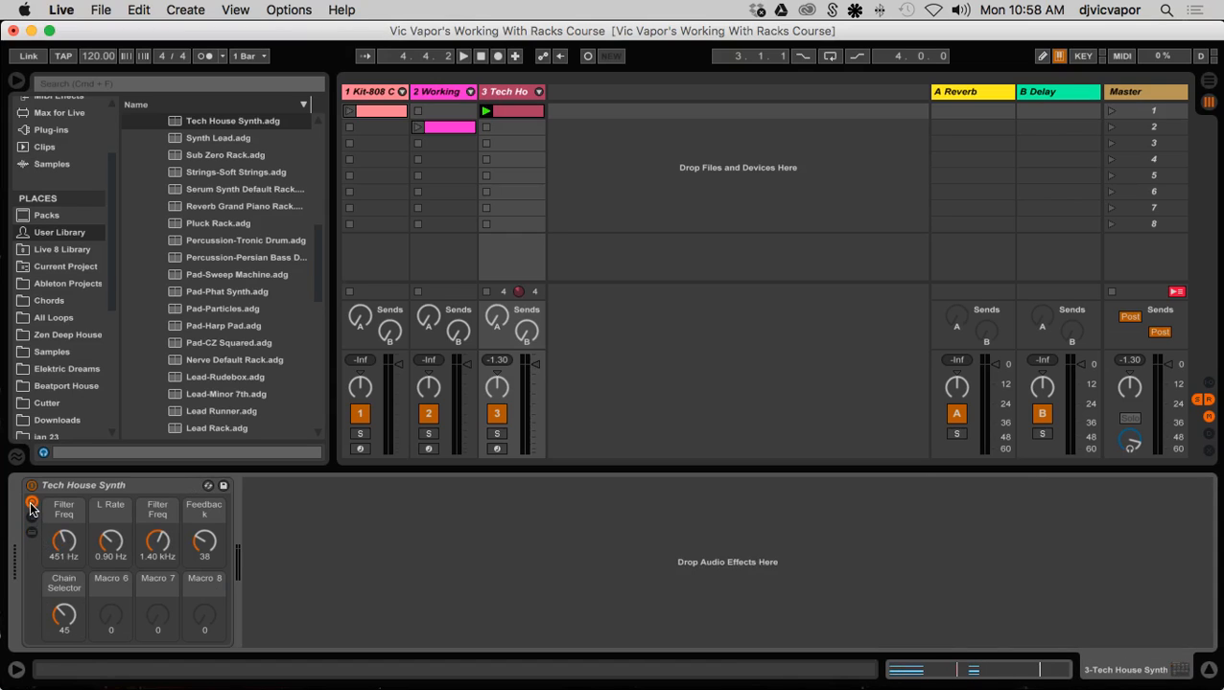
left_click(32, 504)
left_click(31, 503)
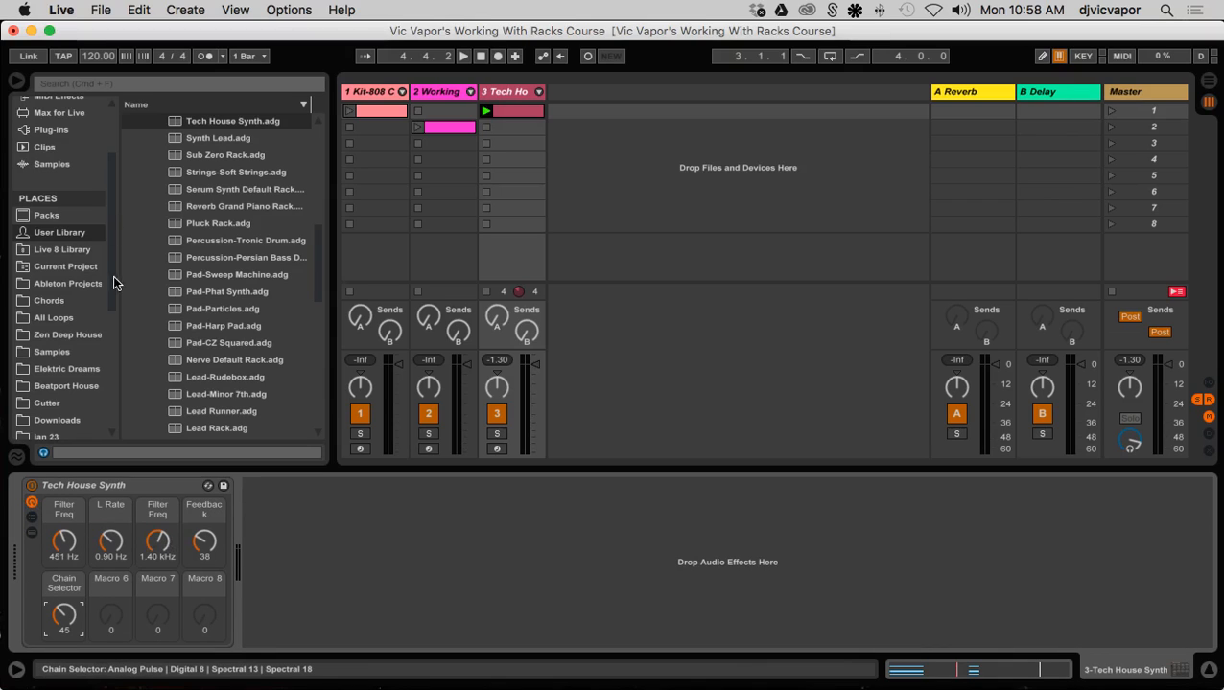
scroll(88, 302, "up", 1)
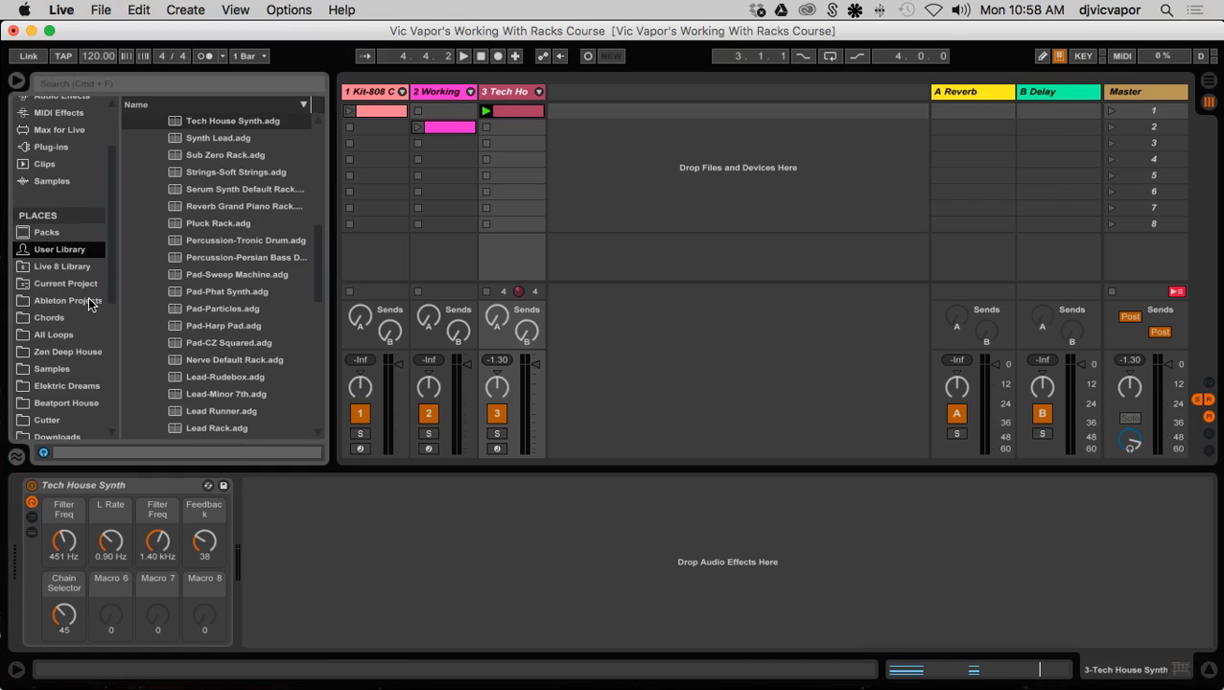
- Create an empty MIDI clip in the second slot of the Tech House track and stop the track's playing clip
double_click(506, 126)
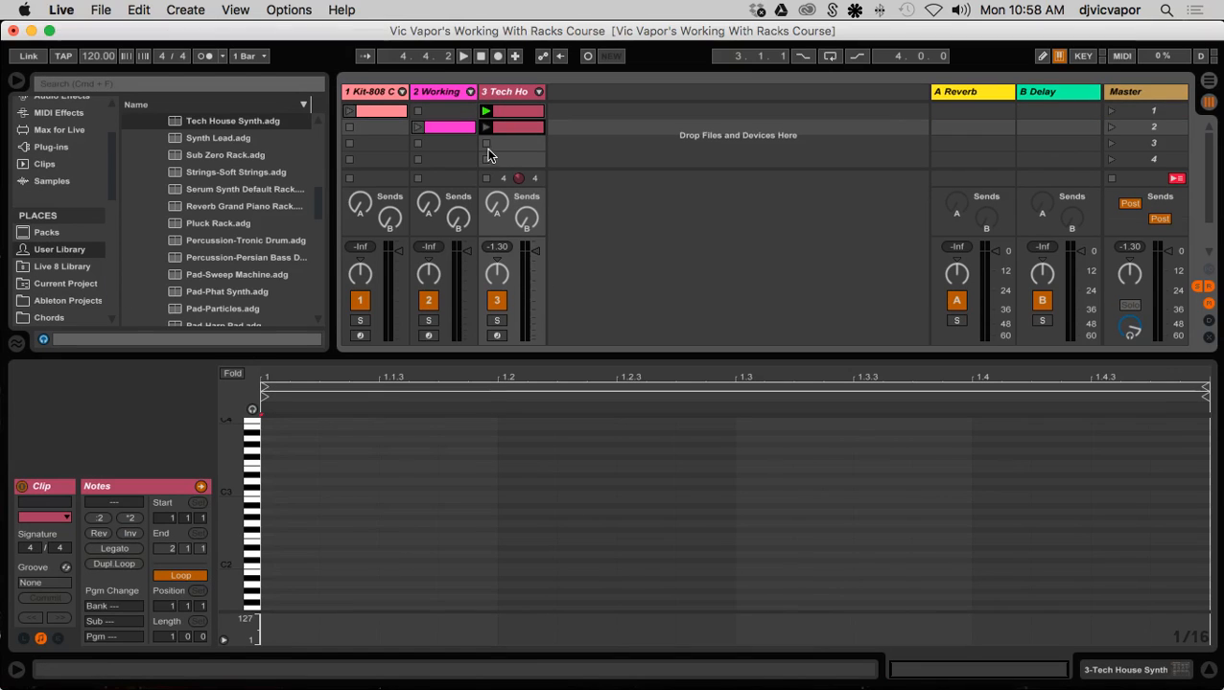
left_click(485, 144)
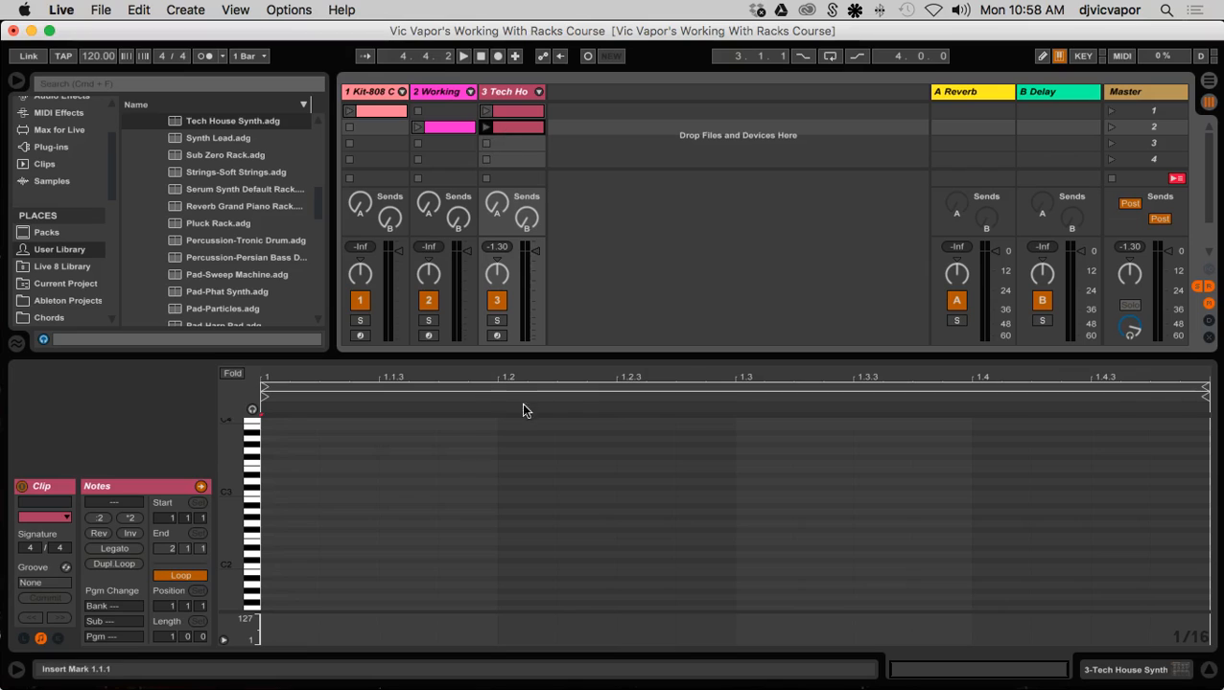
- Add sixteenth-length C3 notes to the new clip at 1.1.3, 1.2, 1.2.2, 1.3.2 and 1.4
left_click_drag(542, 354, 537, 287)
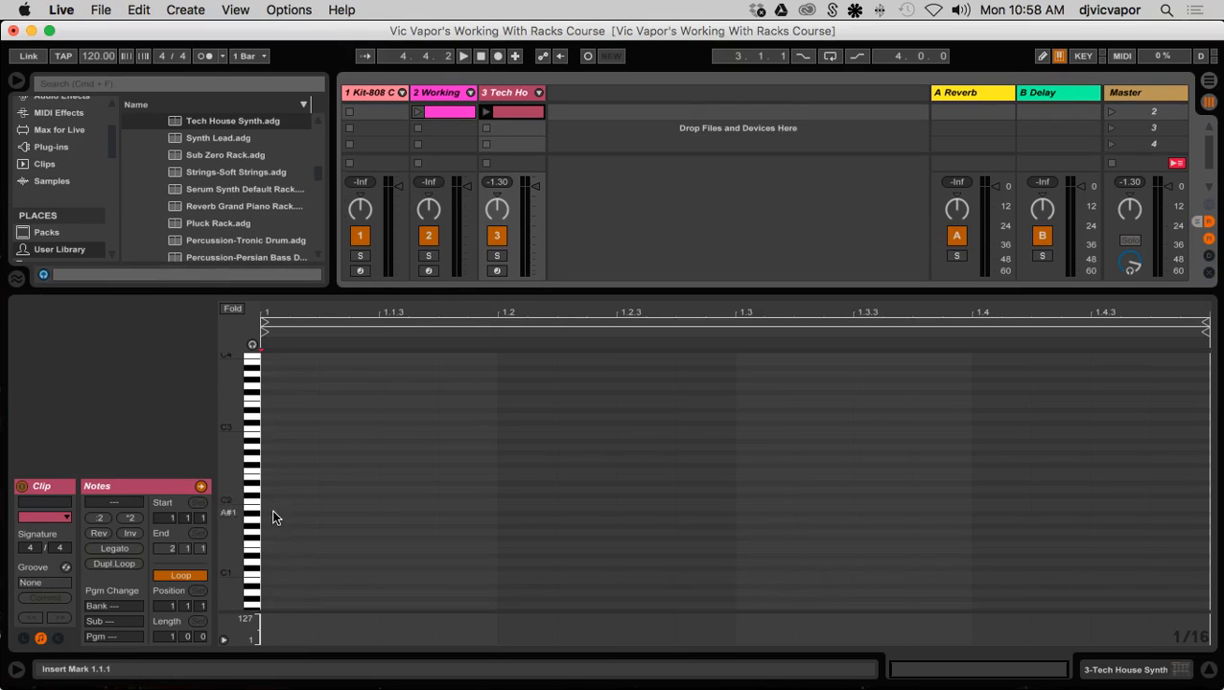
left_click_drag(239, 443, 227, 473)
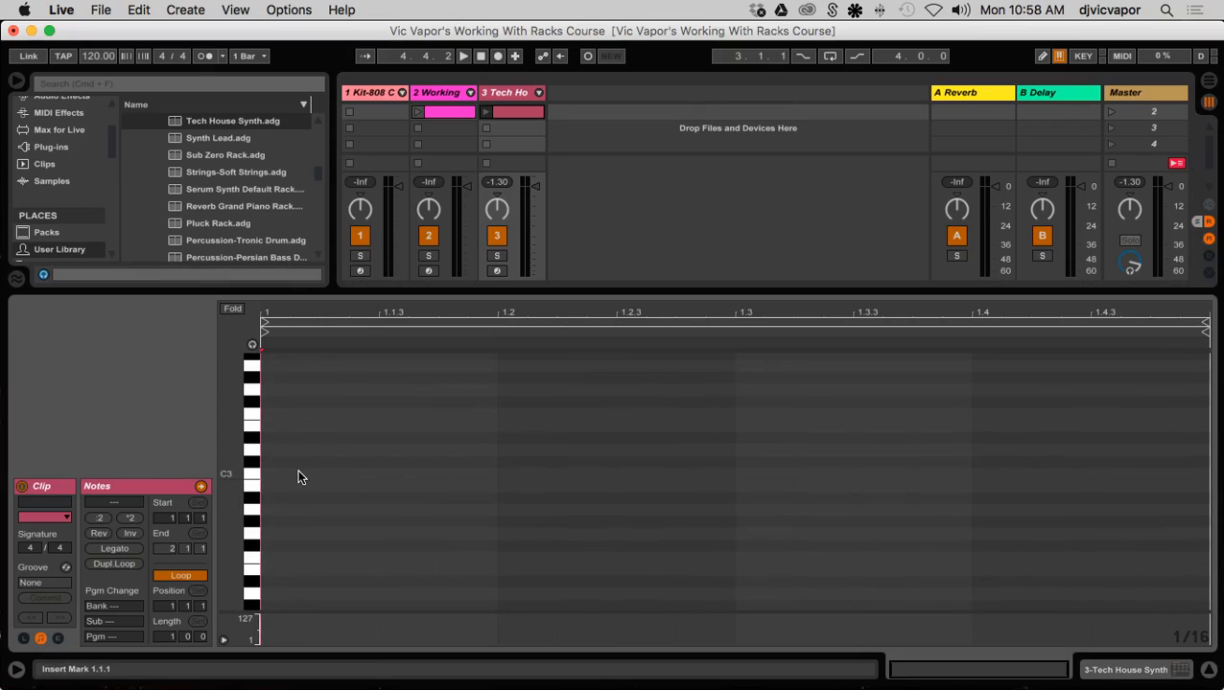
double_click(380, 474)
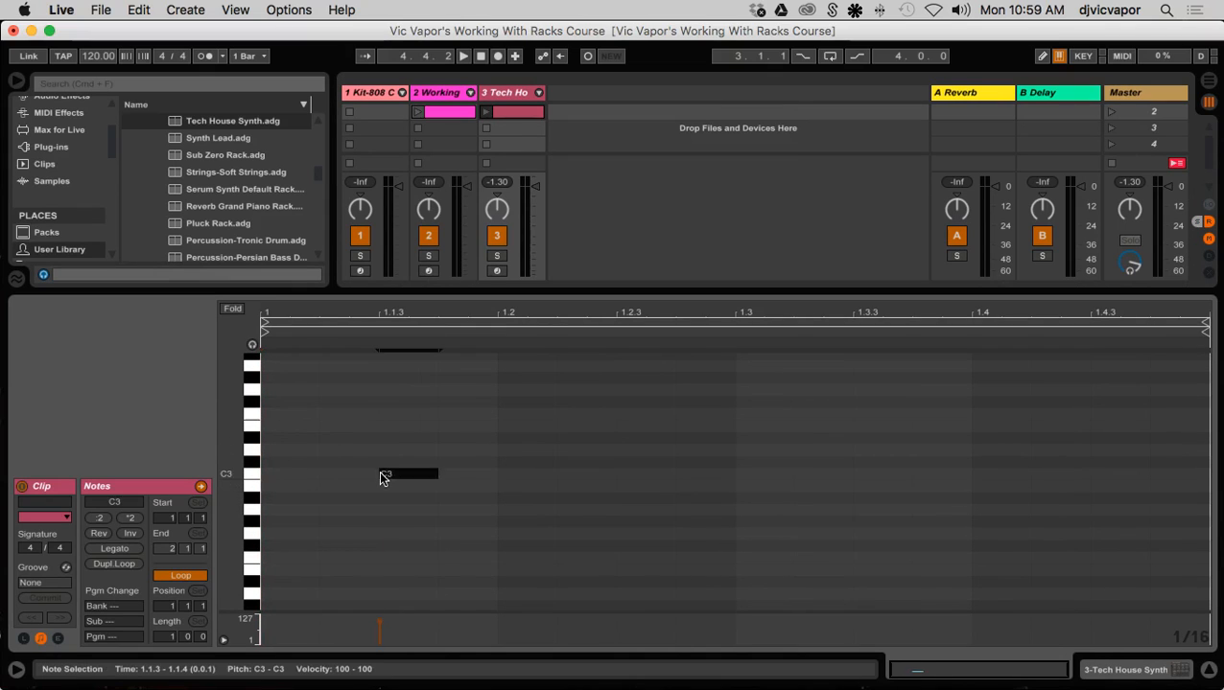
double_click(498, 474)
double_click(589, 476)
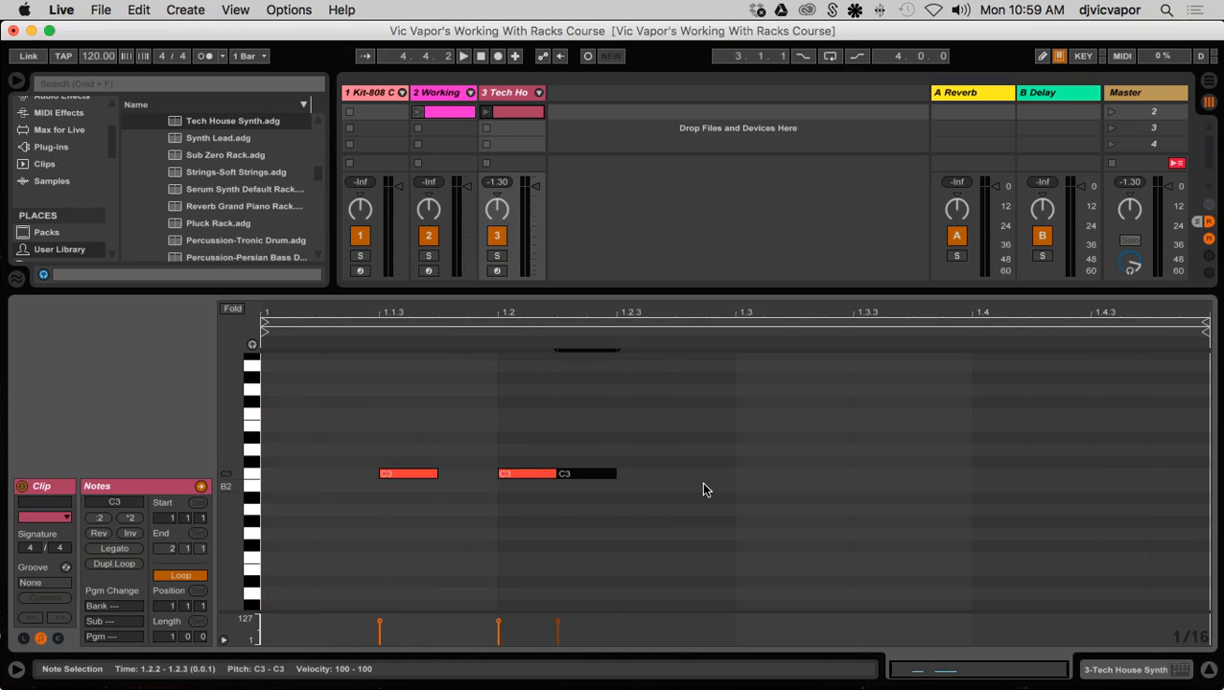
double_click(842, 477)
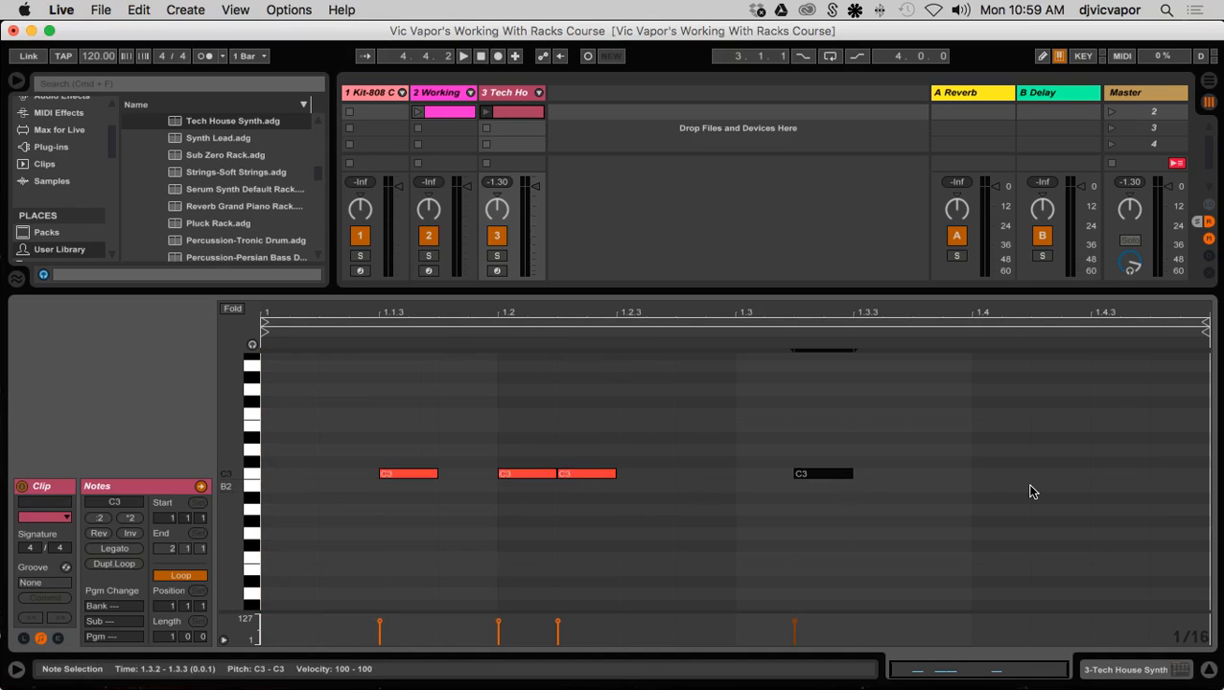
double_click(1018, 477)
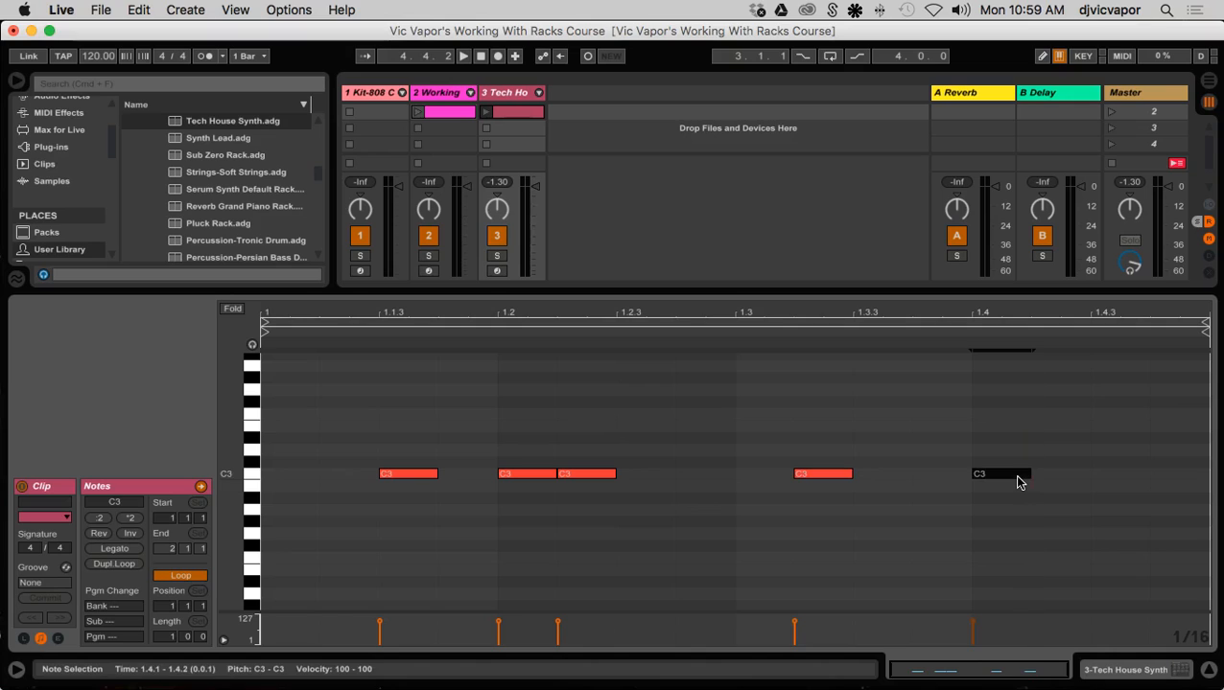
- Fold the piano roll to the used C3 row and shrink the clip editor to its smaller height
left_click(233, 309)
left_click(677, 374)
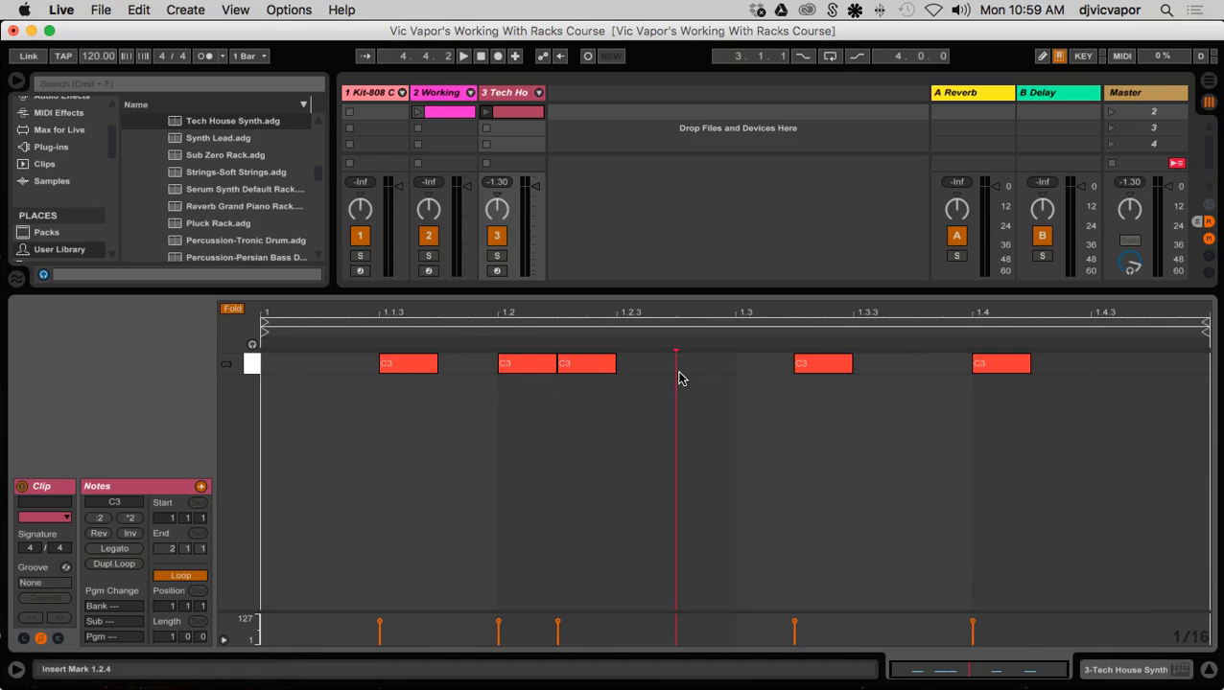
left_click_drag(633, 291, 654, 495)
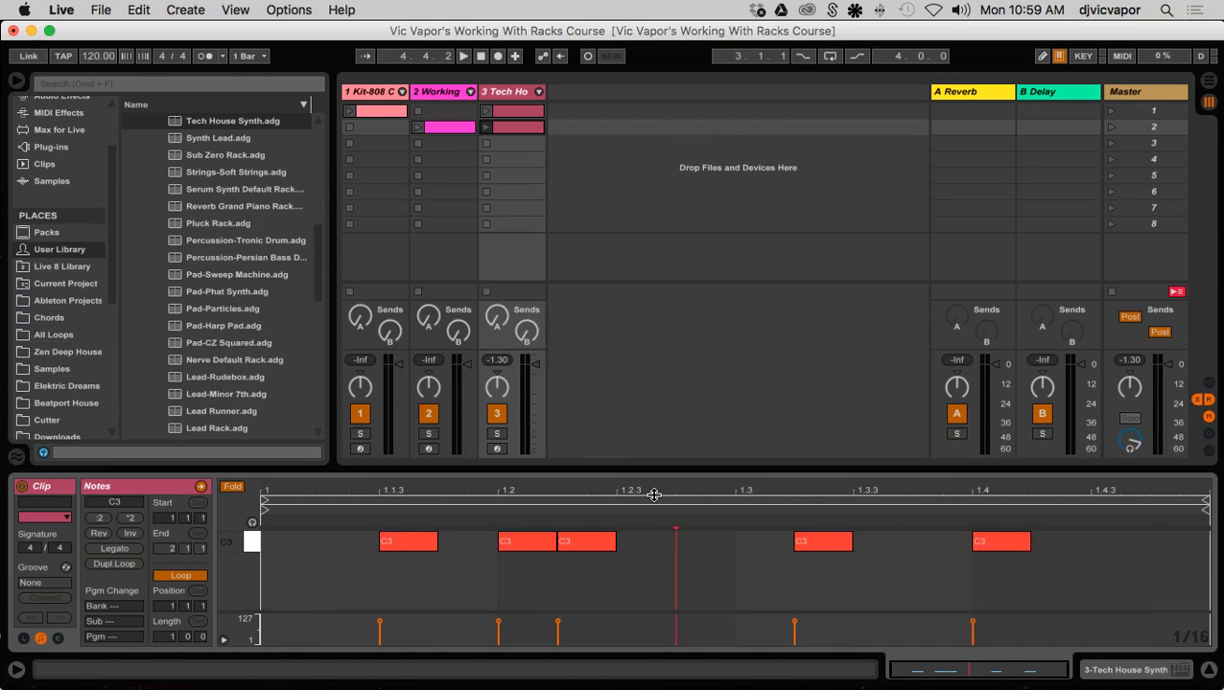
- Insert a MIDI Effect Rack before the Tech House Synth on track 3 and show the new rack's chain list
left_click(496, 91)
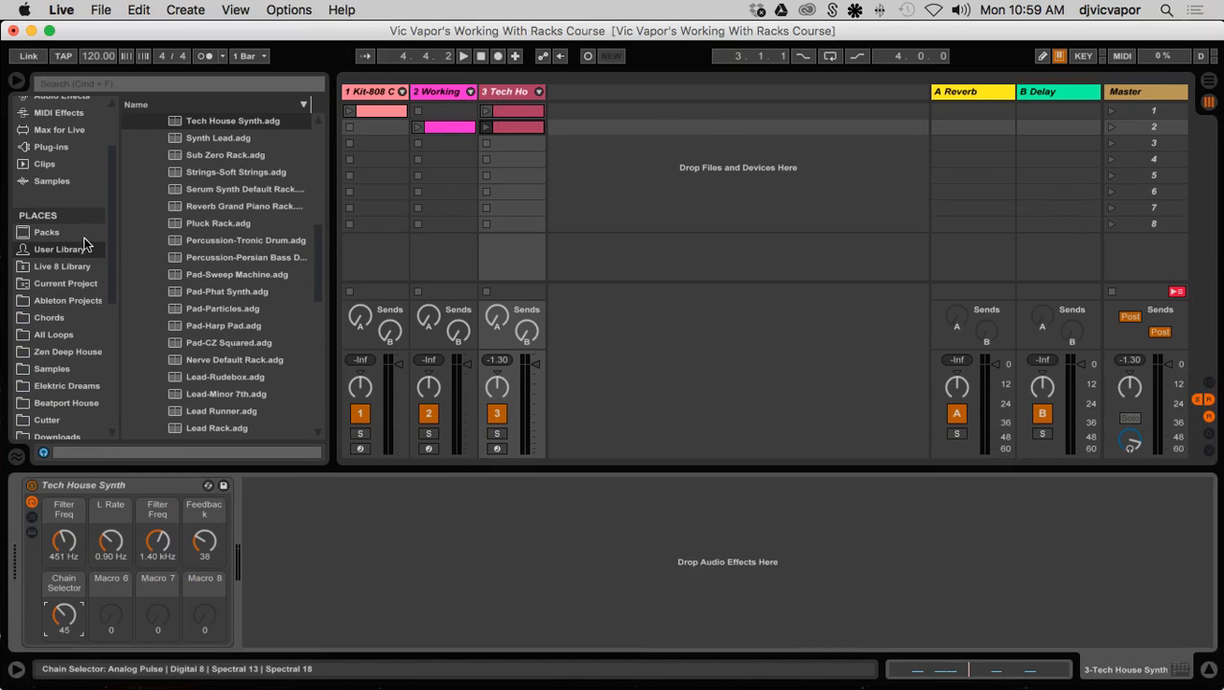
scroll(73, 184, "up", 2)
left_click(58, 146)
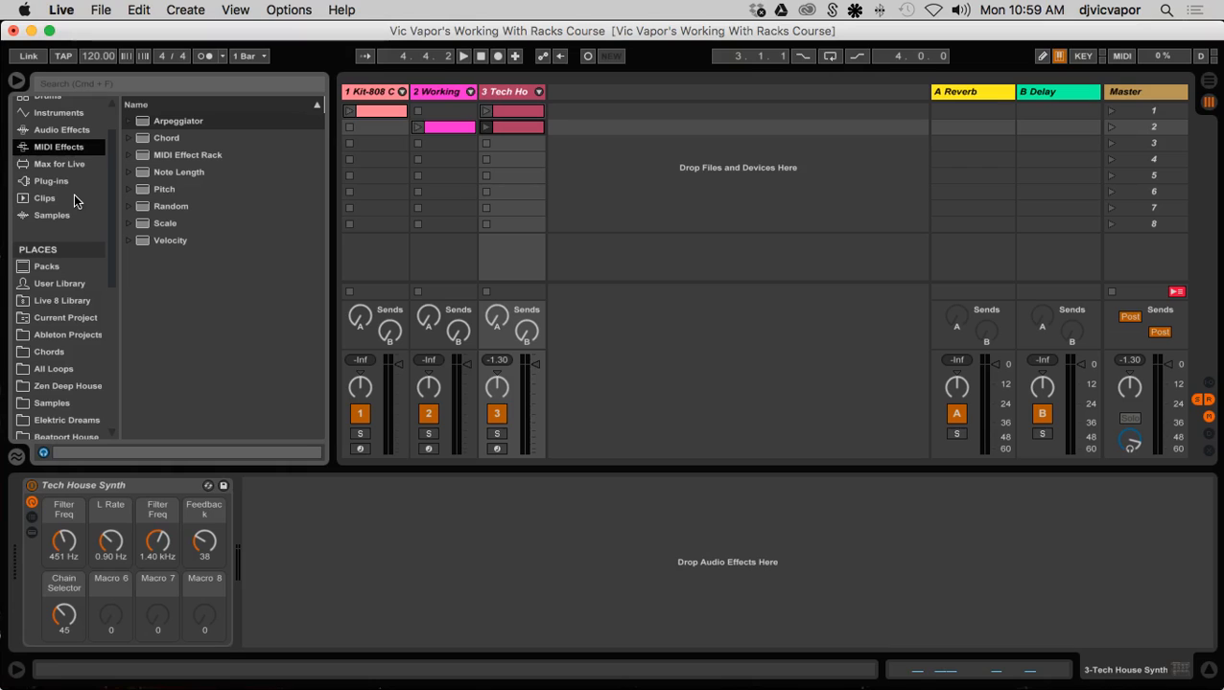
left_click_drag(147, 159, 42, 491)
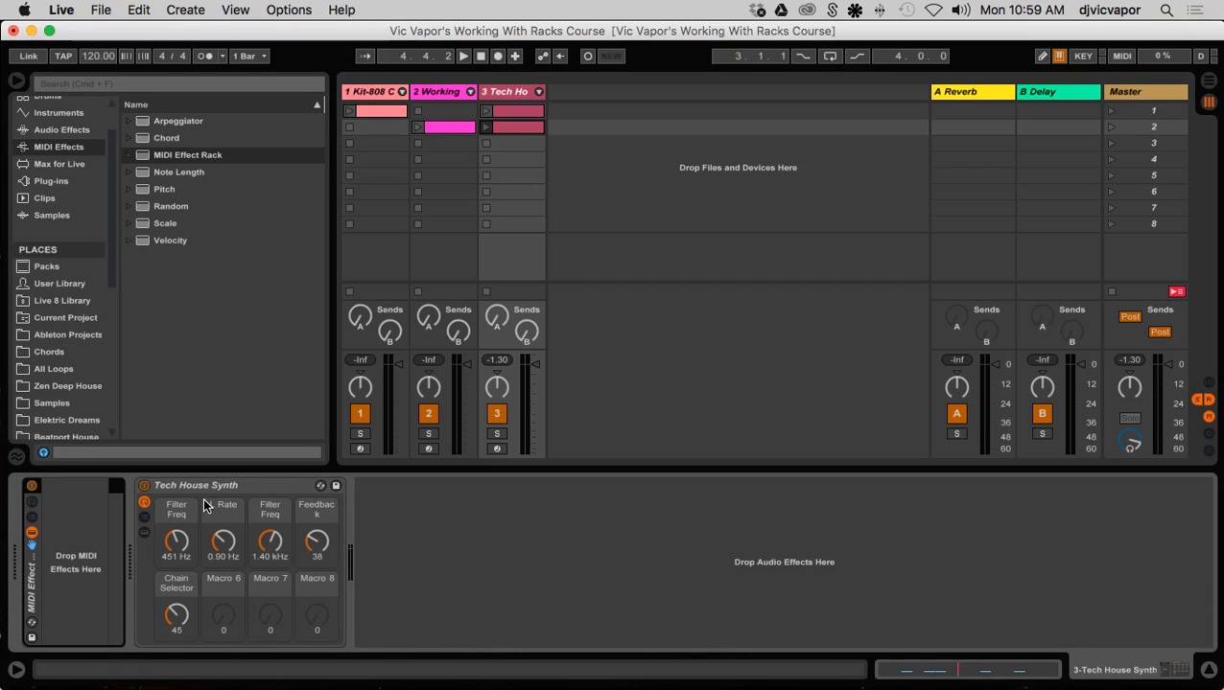
left_click(33, 517)
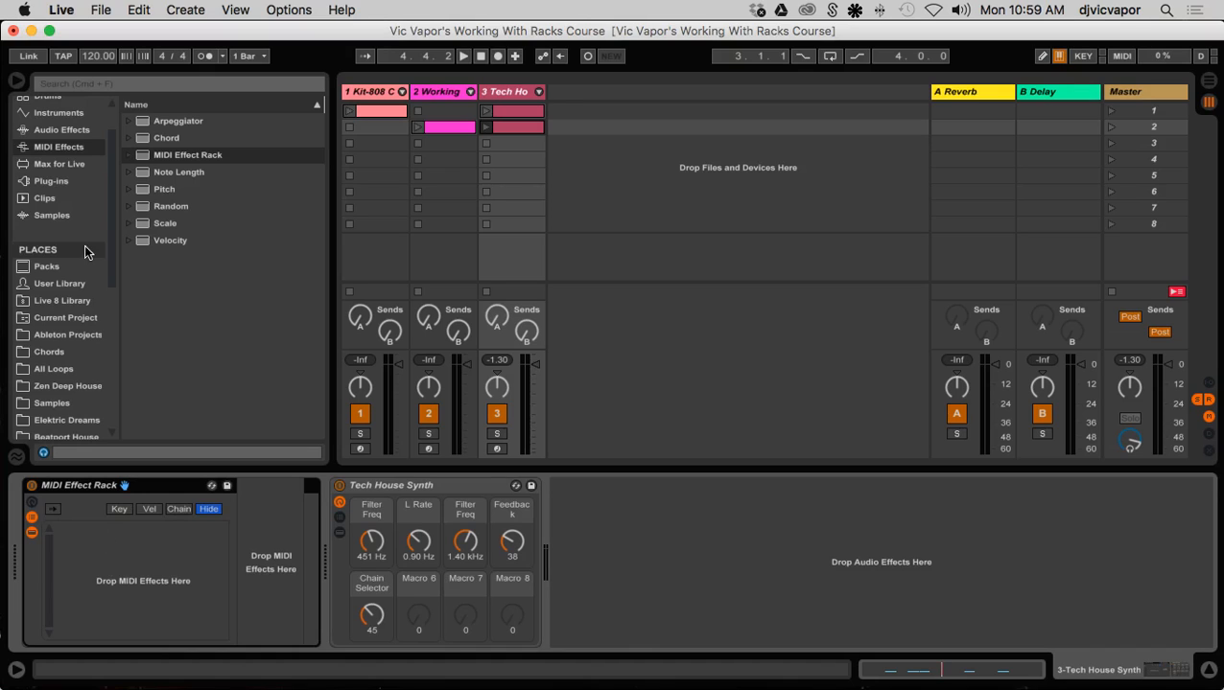
- Add the default Random MIDI effect to the MIDI Effect Rack as its first chain
left_click(133, 207)
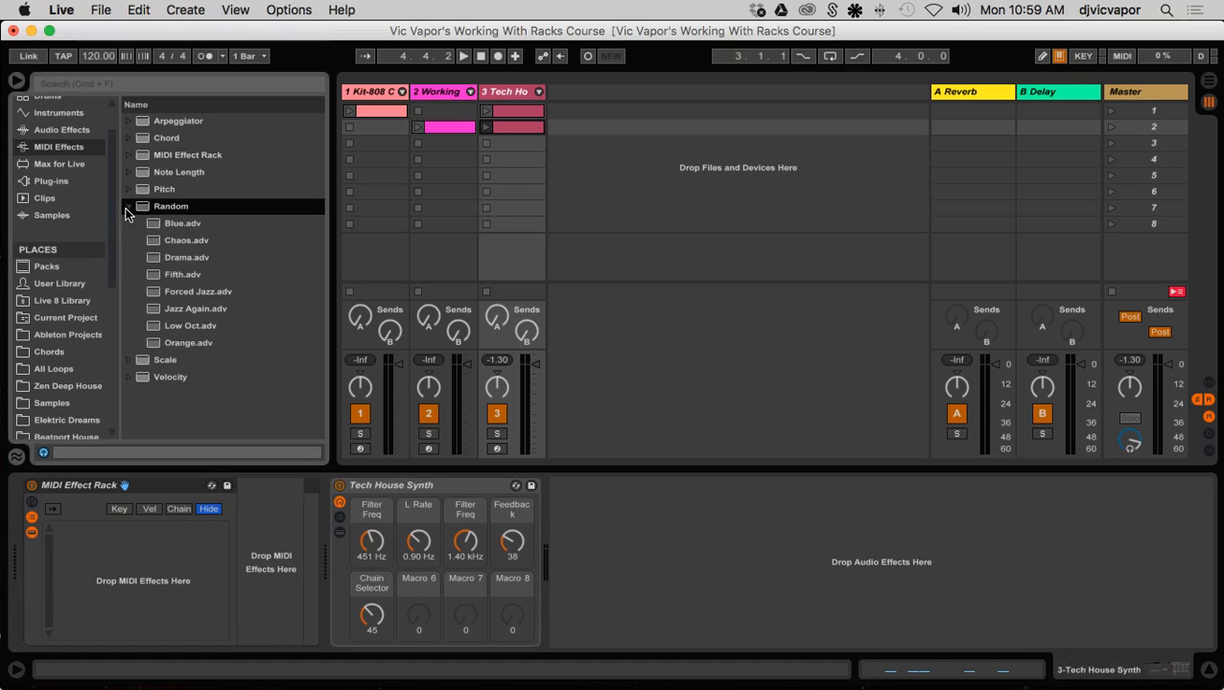
left_click(130, 207)
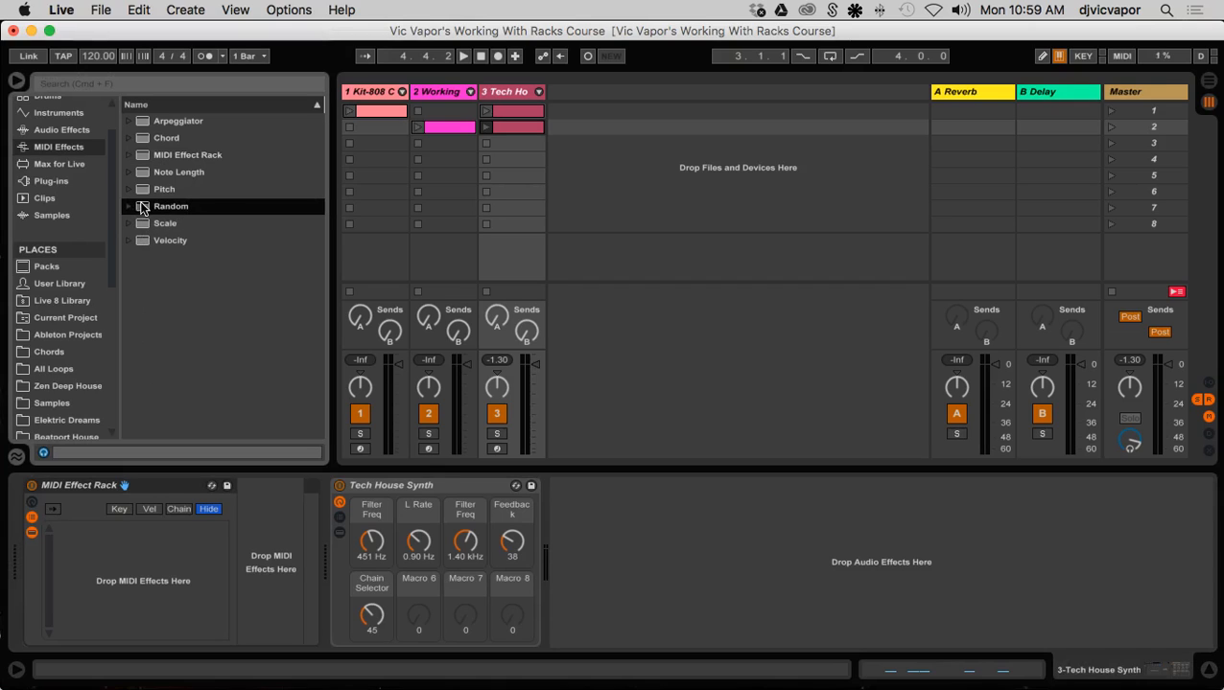
left_click_drag(141, 207, 160, 559)
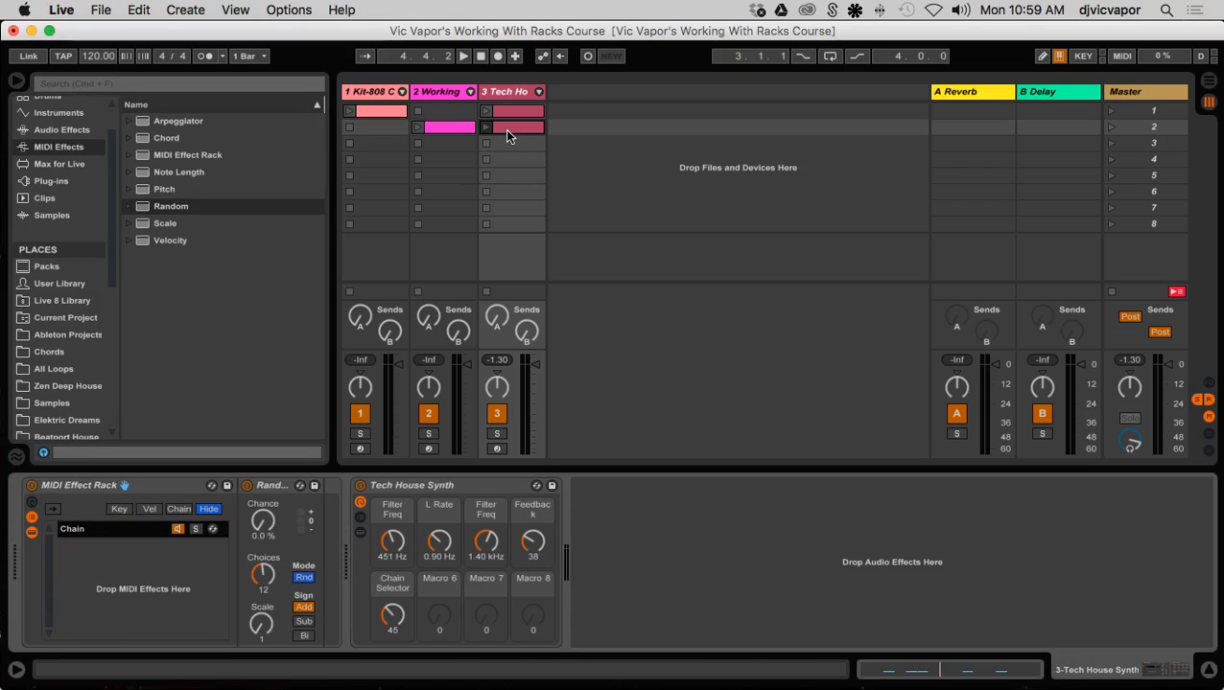
- Duplicate the Random chain twice so the MIDI Effect Rack holds three identical chains
right_click(104, 527)
left_click(129, 354)
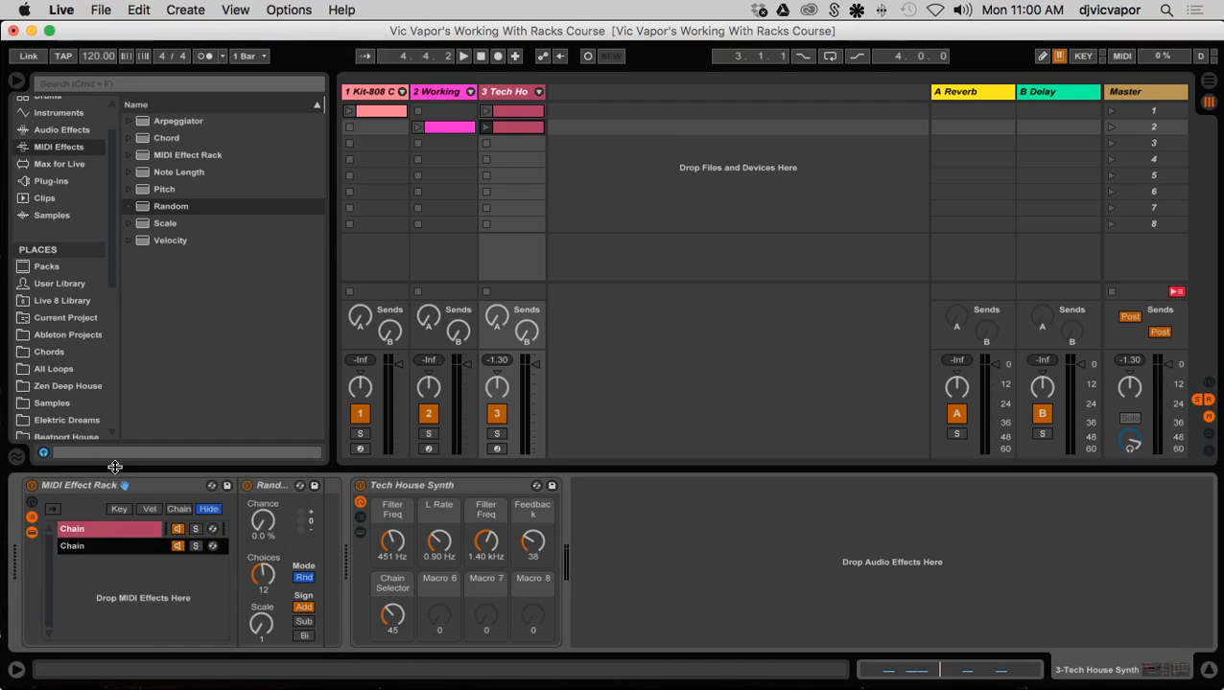
right_click(110, 545)
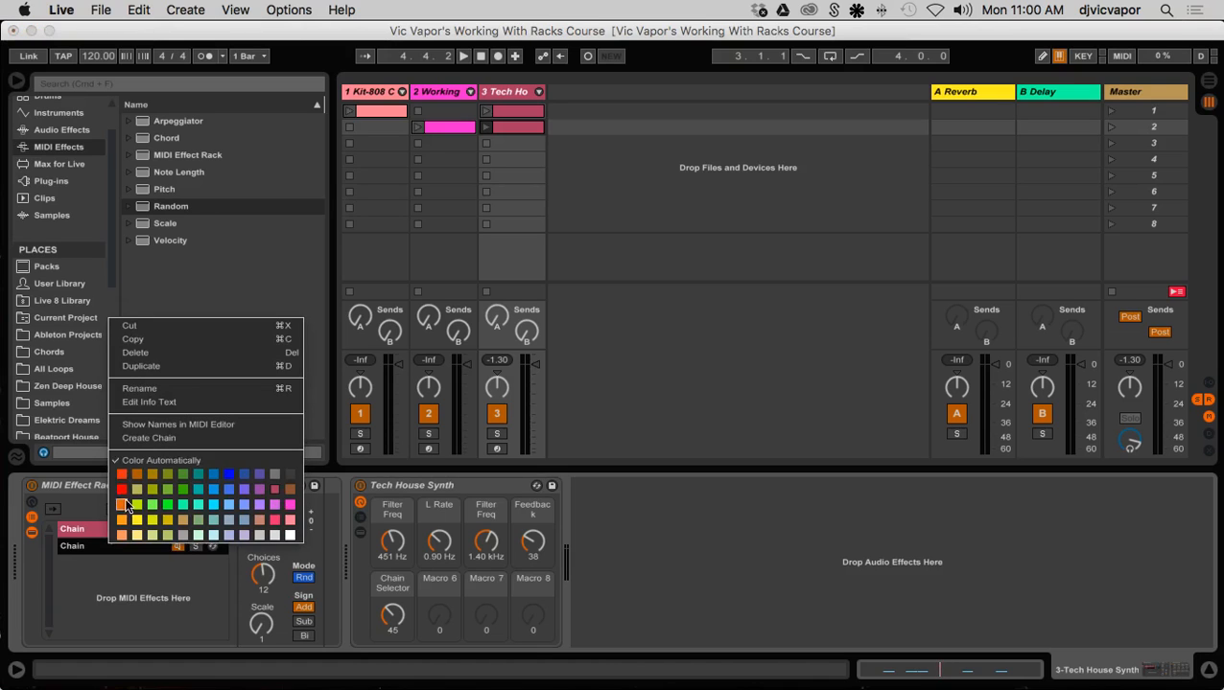
left_click(130, 365)
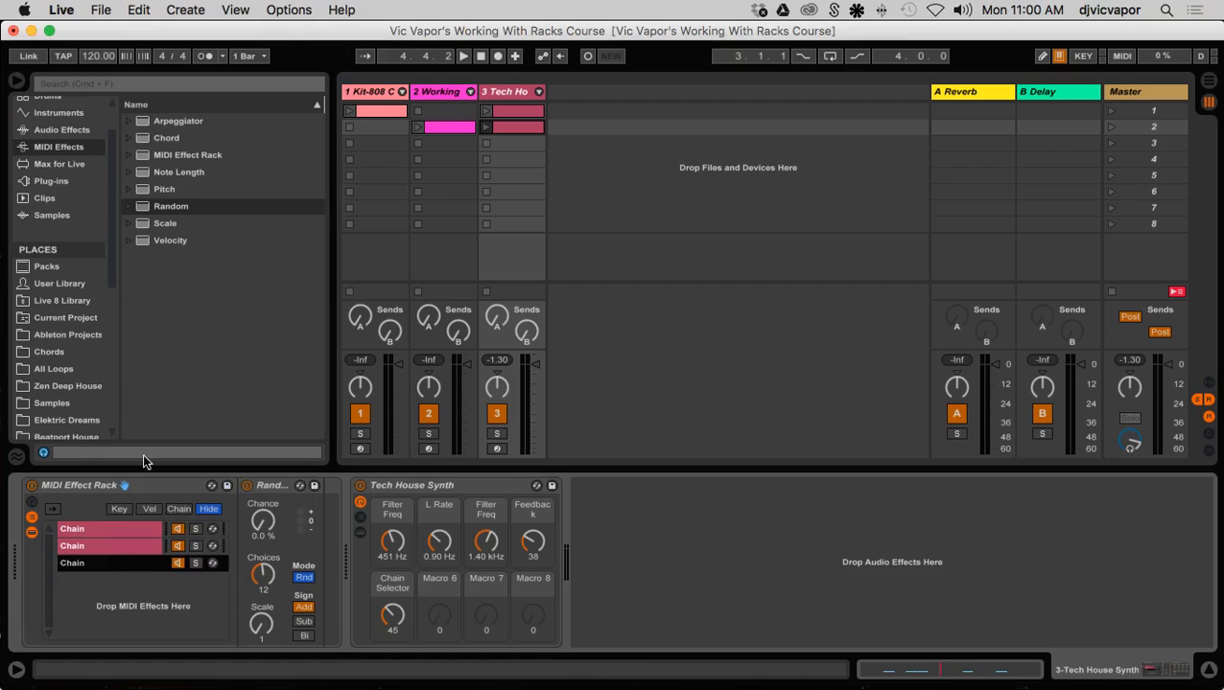
- Audition the new clip on the Tech House track through the three chains, and stop playback
left_click(484, 127)
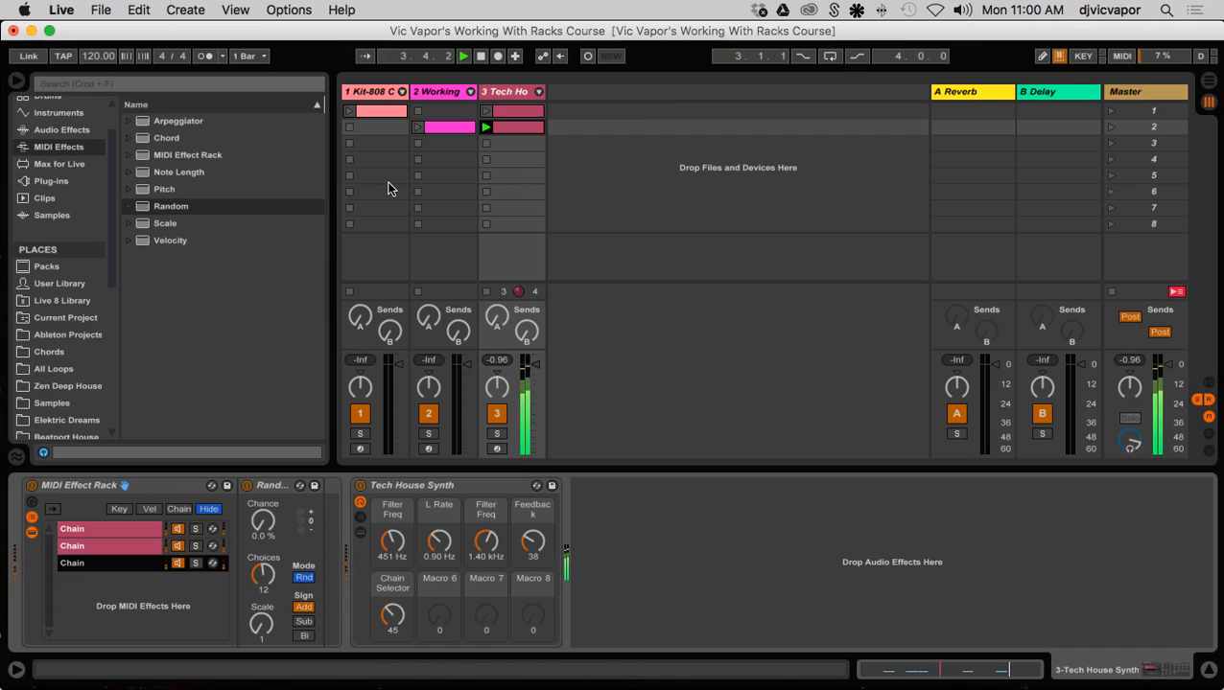
key("space")
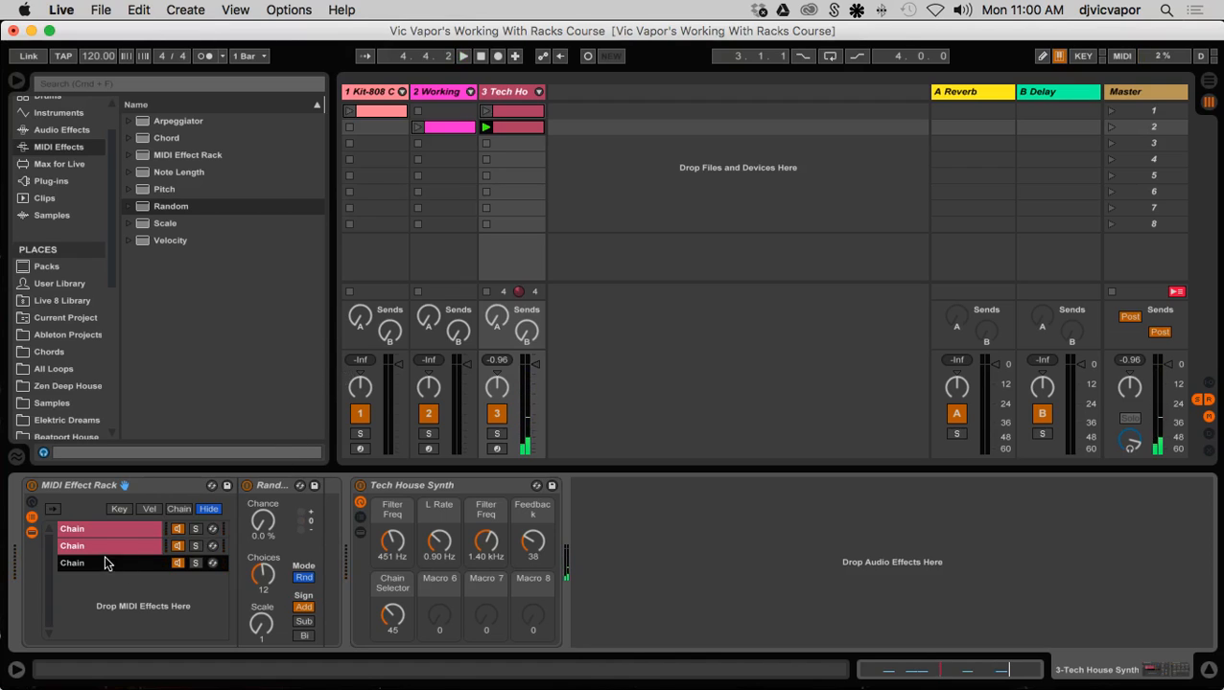
- Set the Random effect's Chance to 100 % on each of the three chains
left_click_drag(104, 563, 103, 526)
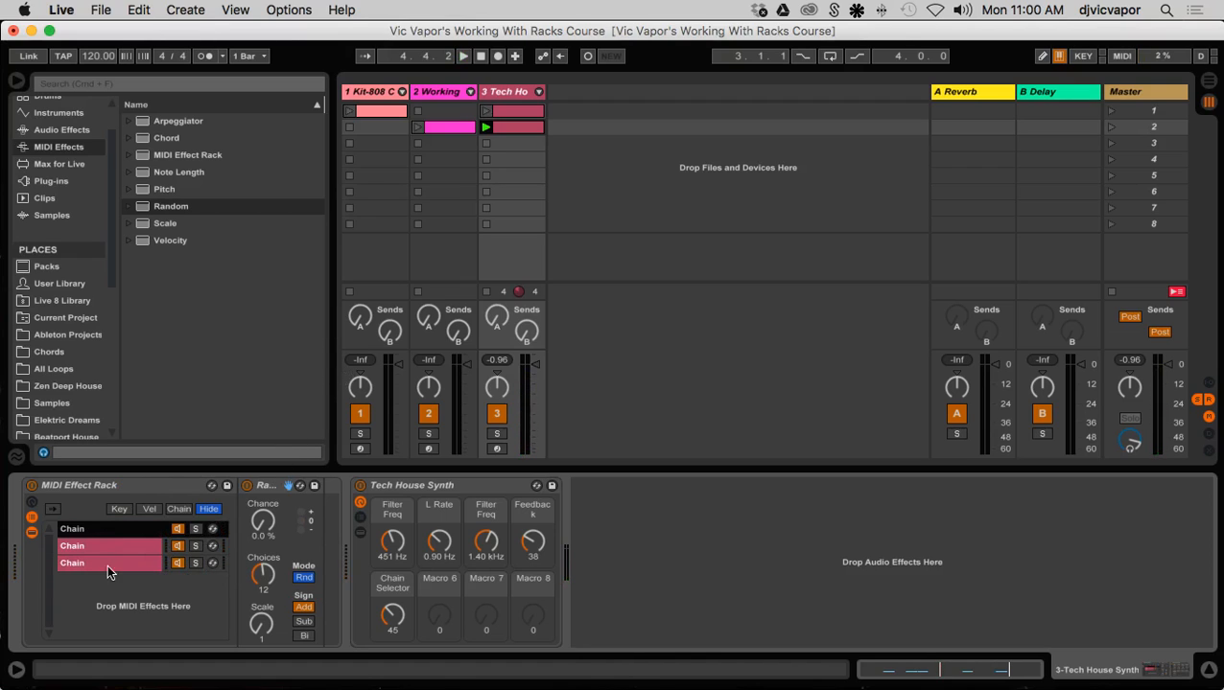
left_click_drag(262, 522, 249, 505)
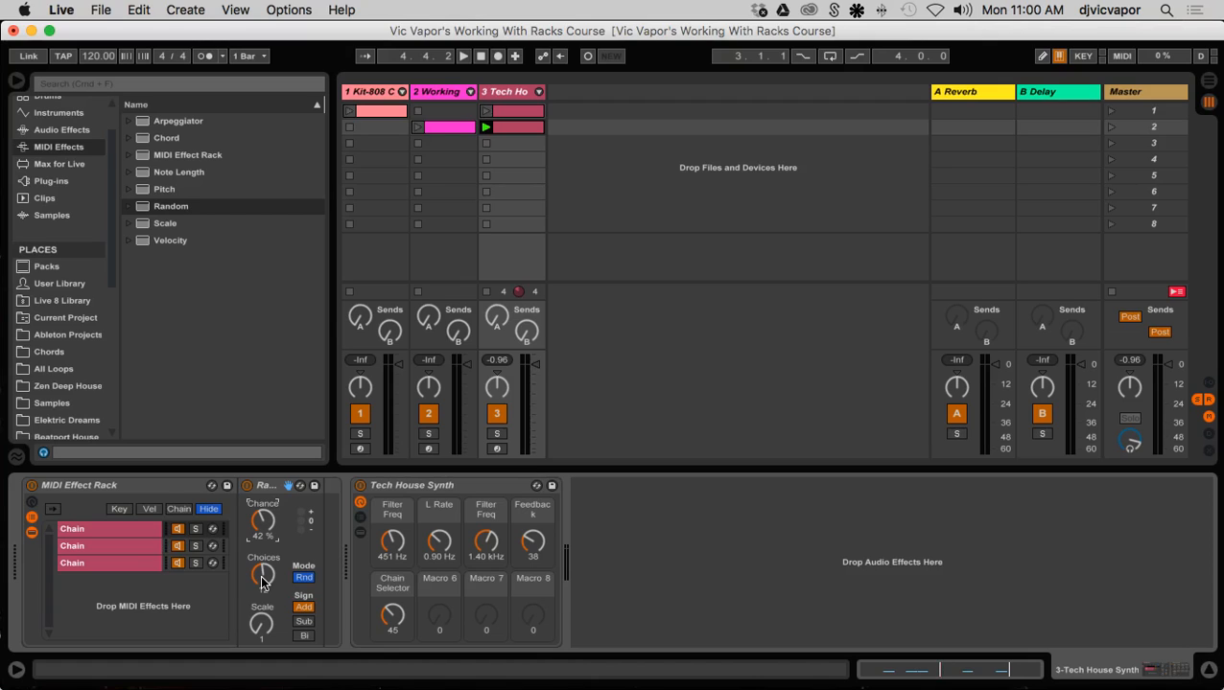
left_click_drag(262, 521, 262, 441)
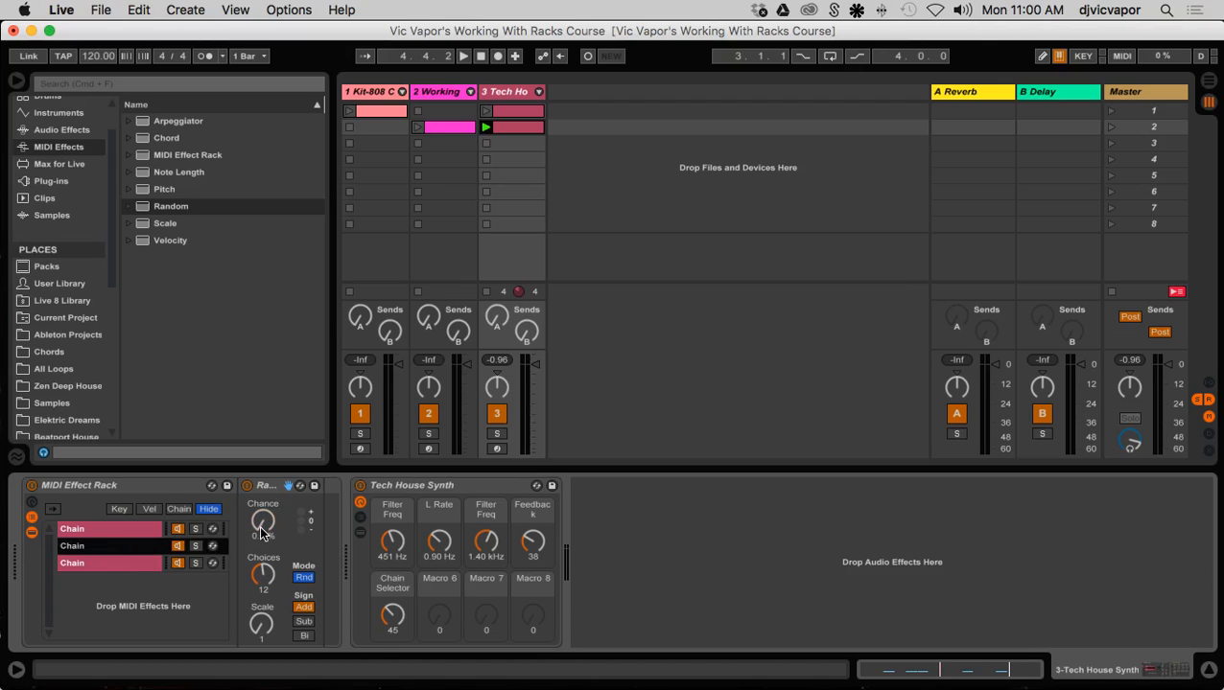
left_click(96, 564)
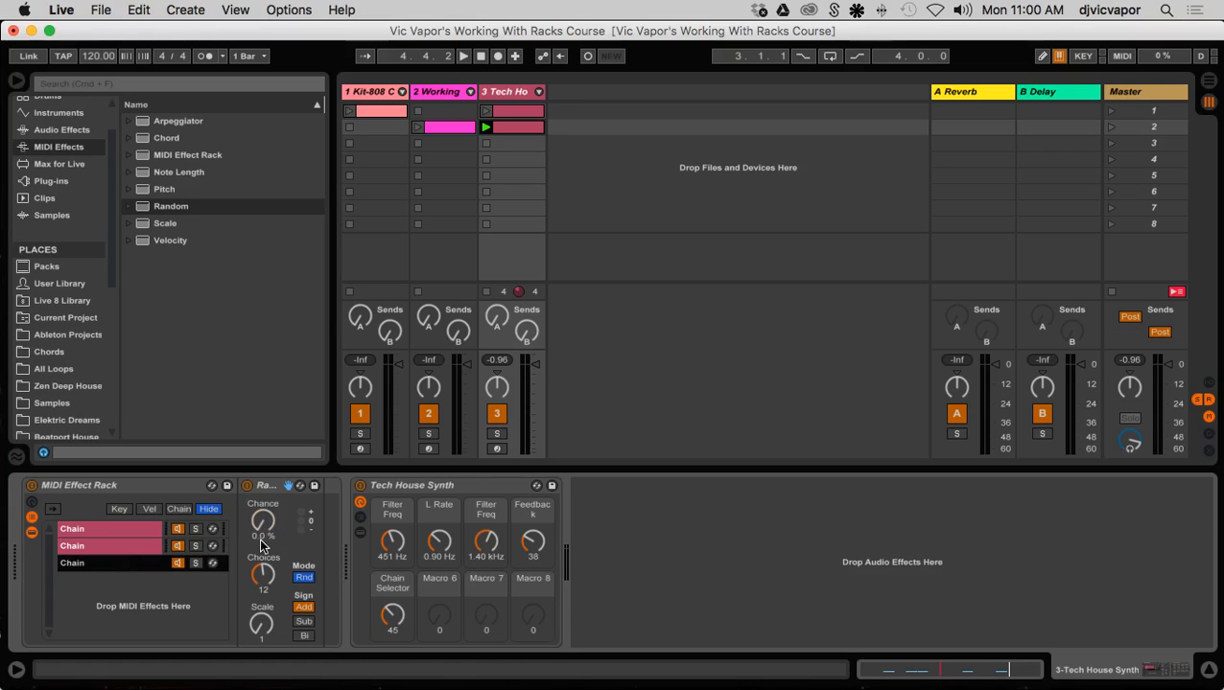
left_click_drag(262, 525, 262, 432)
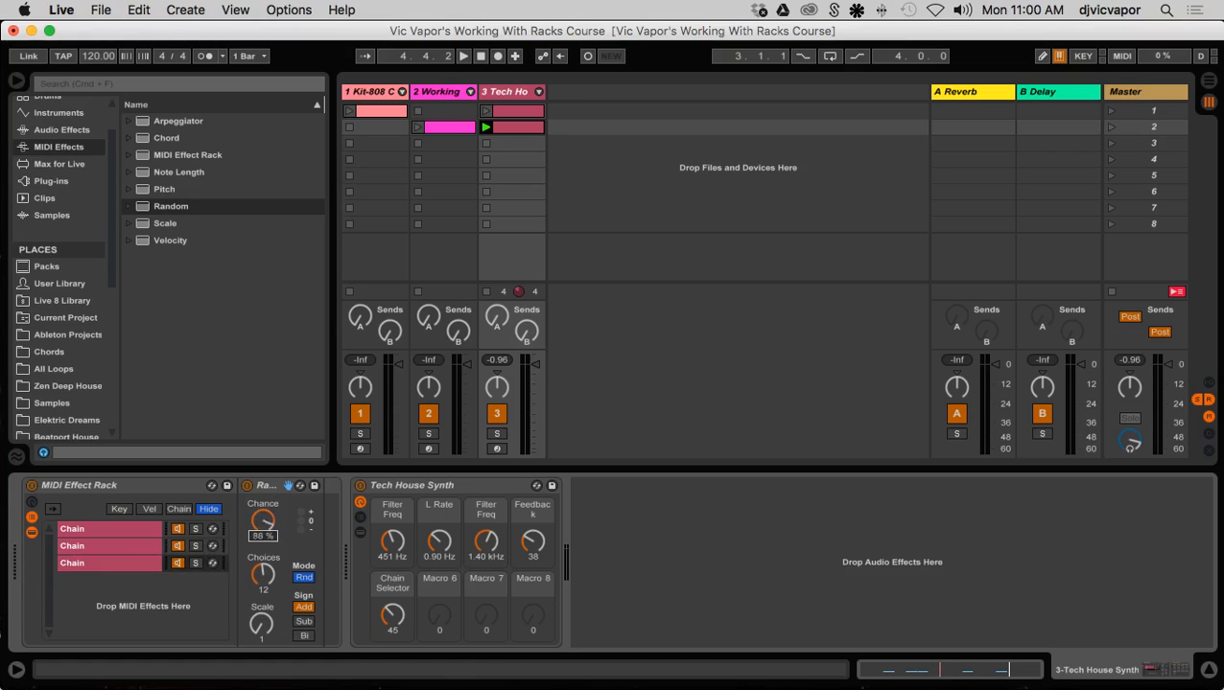
- Rename the first chain of the MIDI Effect Rack as ADD
left_click(117, 532)
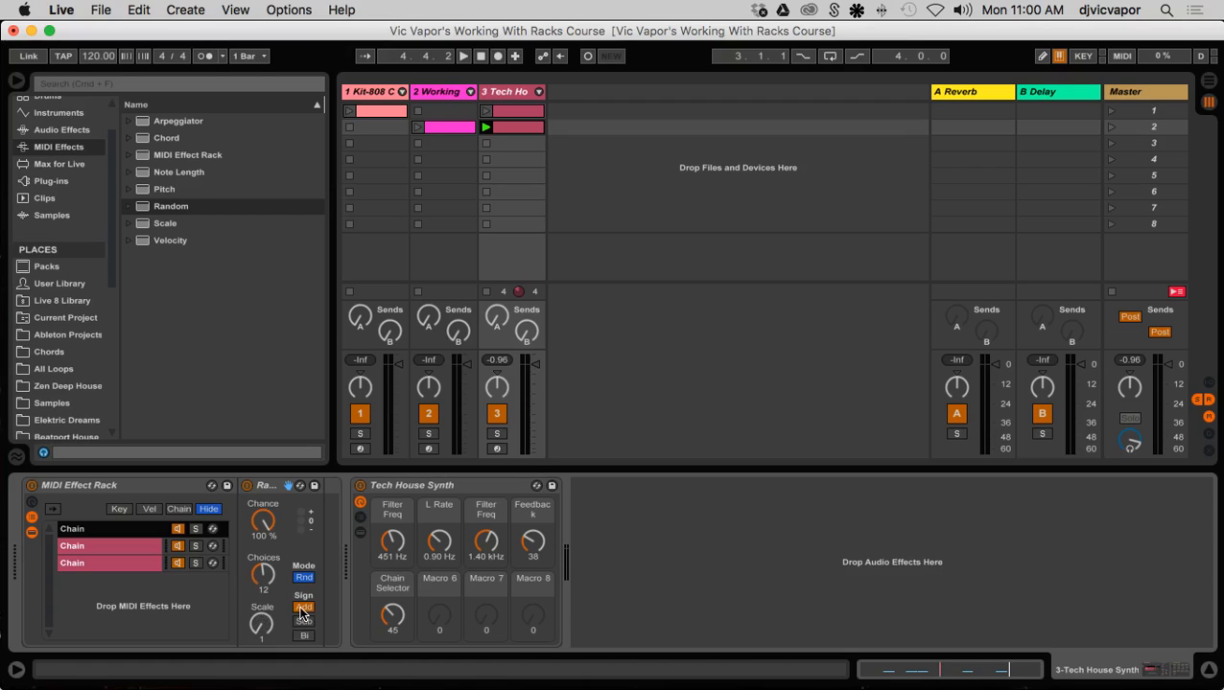
right_click(123, 525)
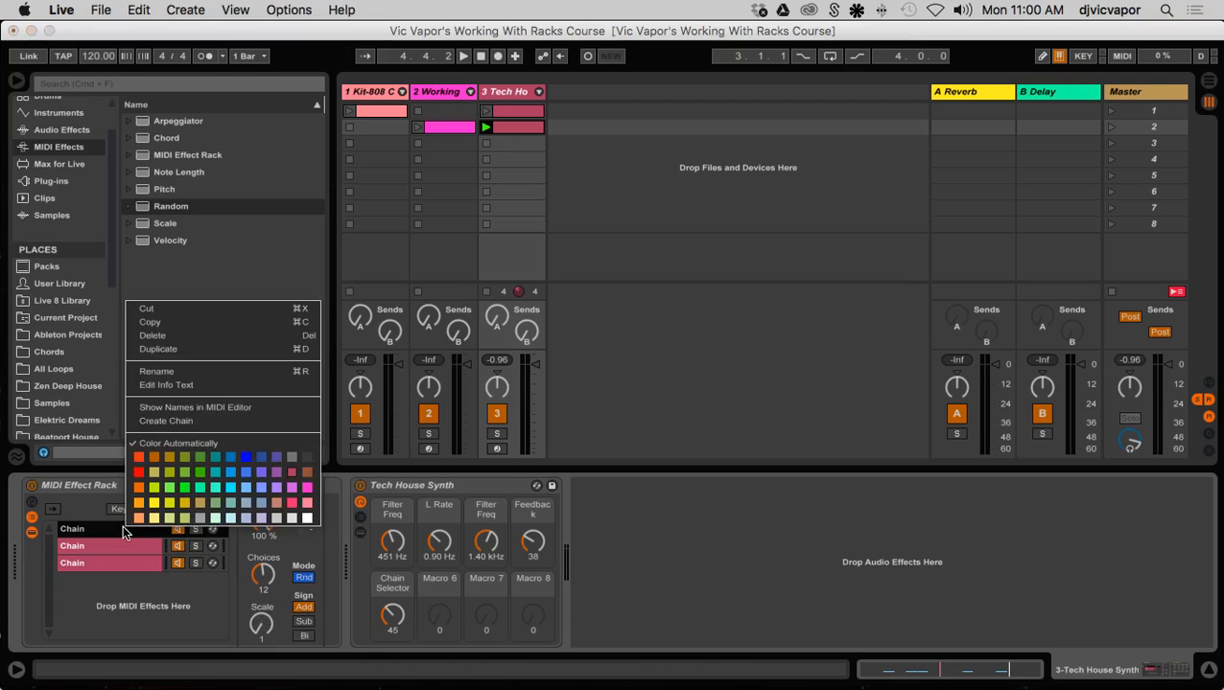
left_click(151, 370)
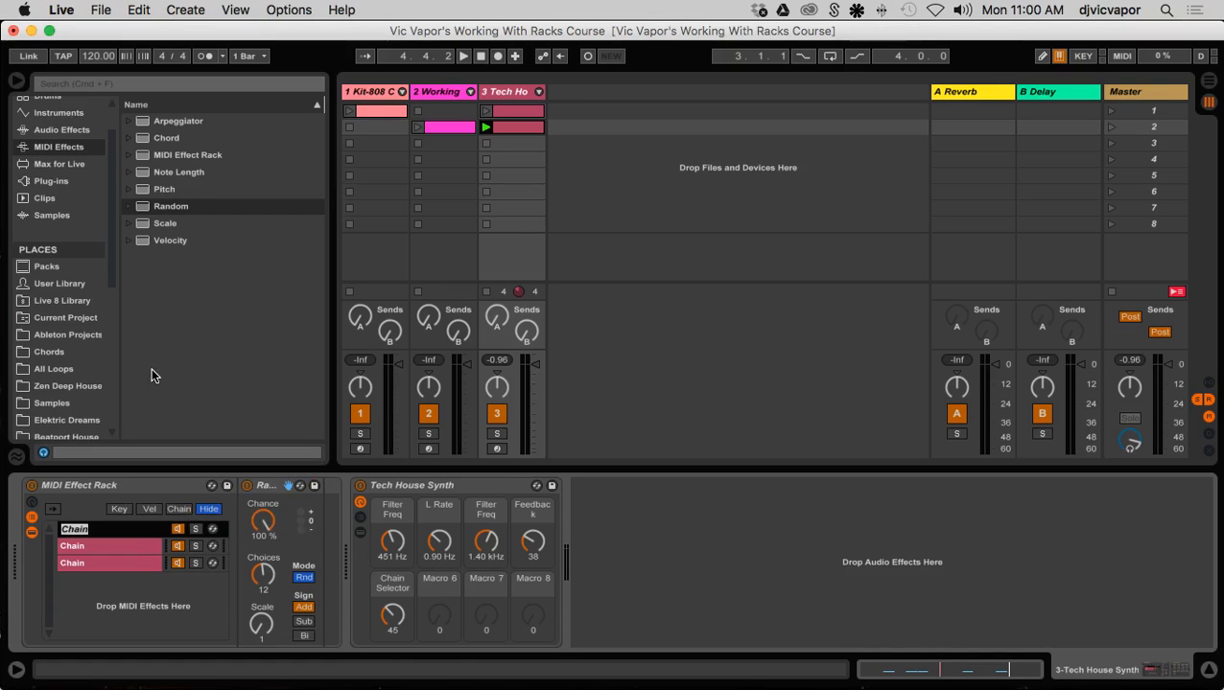
type("ADD")
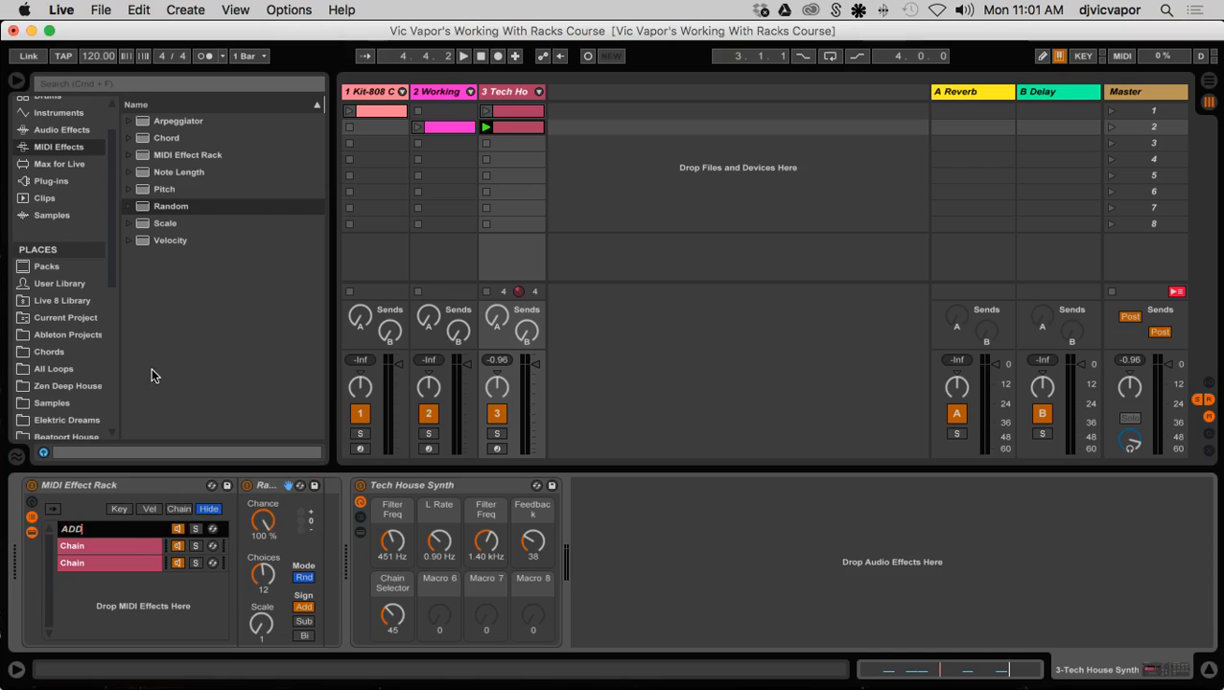
key("Return")
- Set the Random effect's Sign to Sub on the second chain of the MIDI Effect Rack and rename that chain SUB
left_click(119, 542)
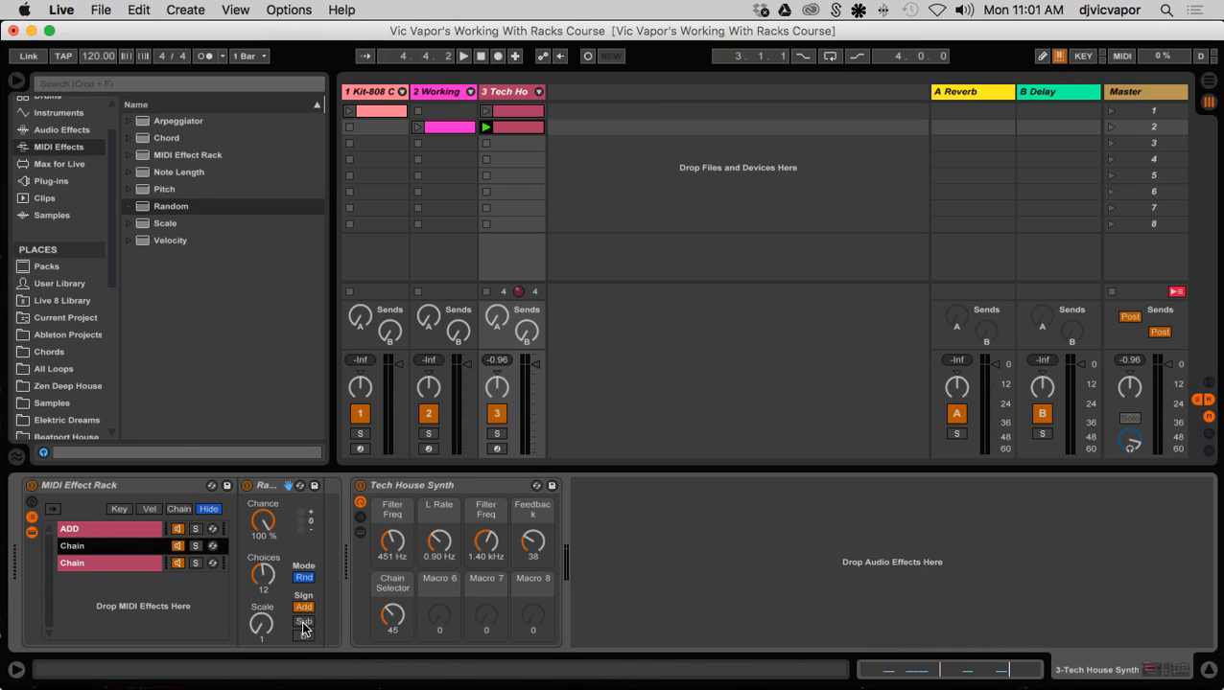
left_click(305, 621)
left_click(122, 545)
right_click(121, 541)
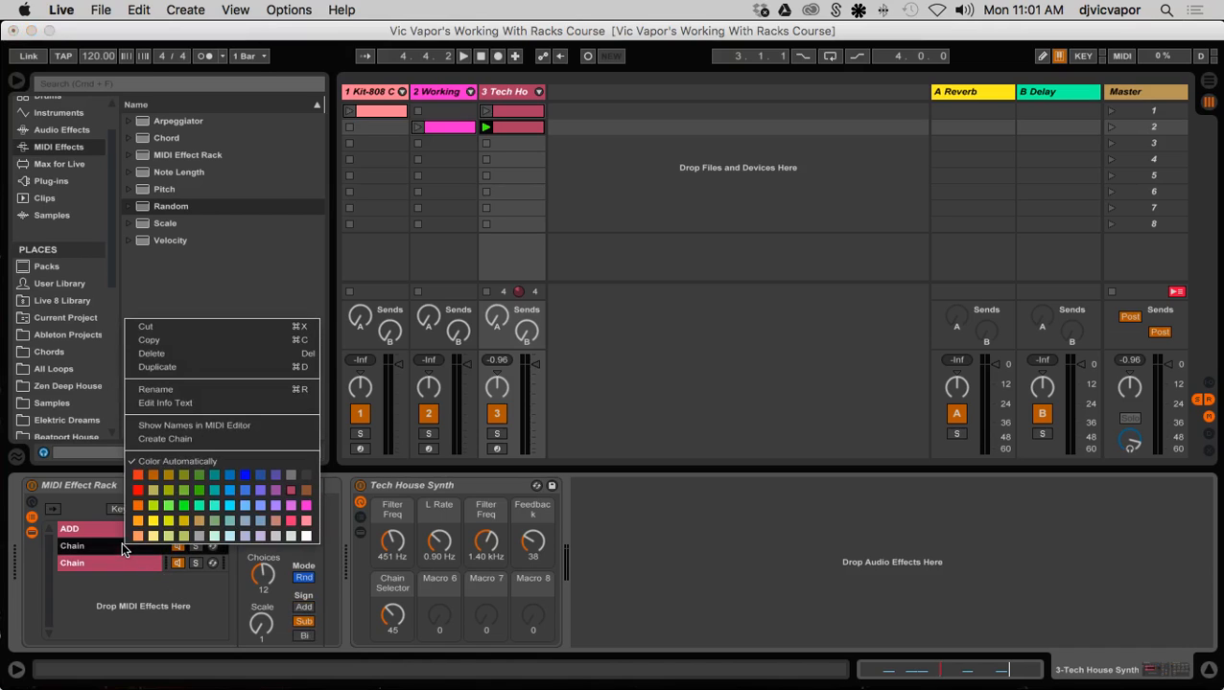
left_click(147, 392)
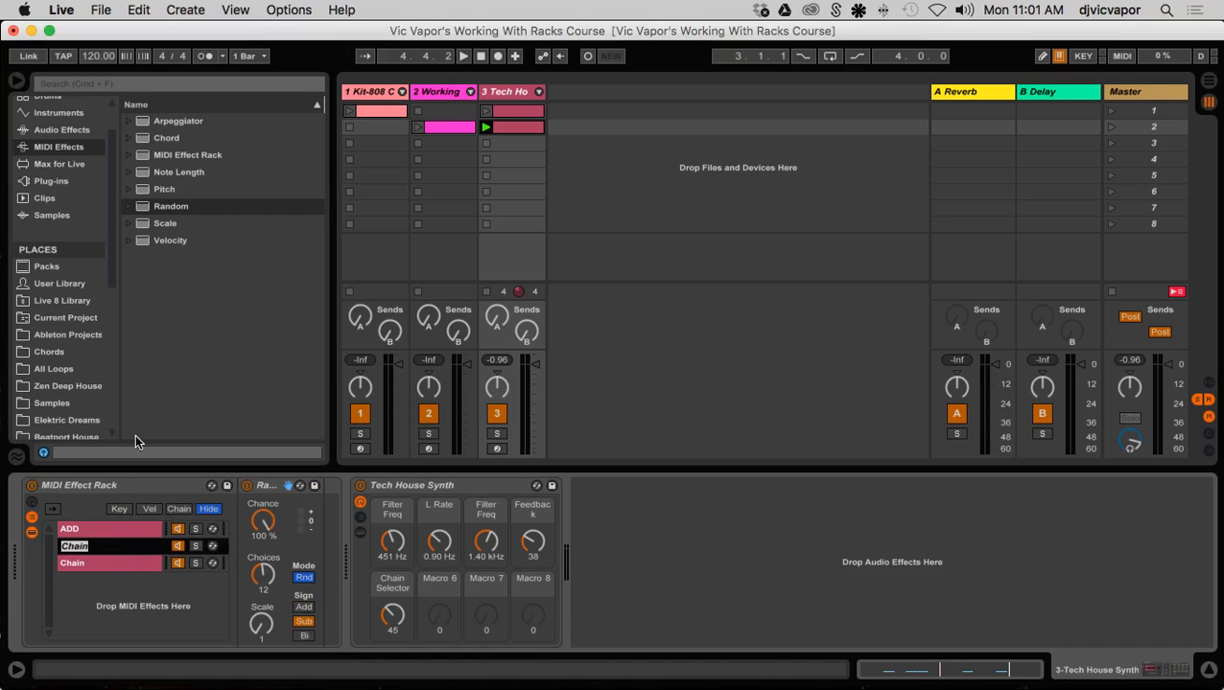
type("Sub")
key("BackSpace")
key("BackSpace")
type("UB")
key("Return")
- Set the Random effect's Sign to Bi on the third chain of the MIDI Effect Rack and rename that chain BI
left_click(143, 564)
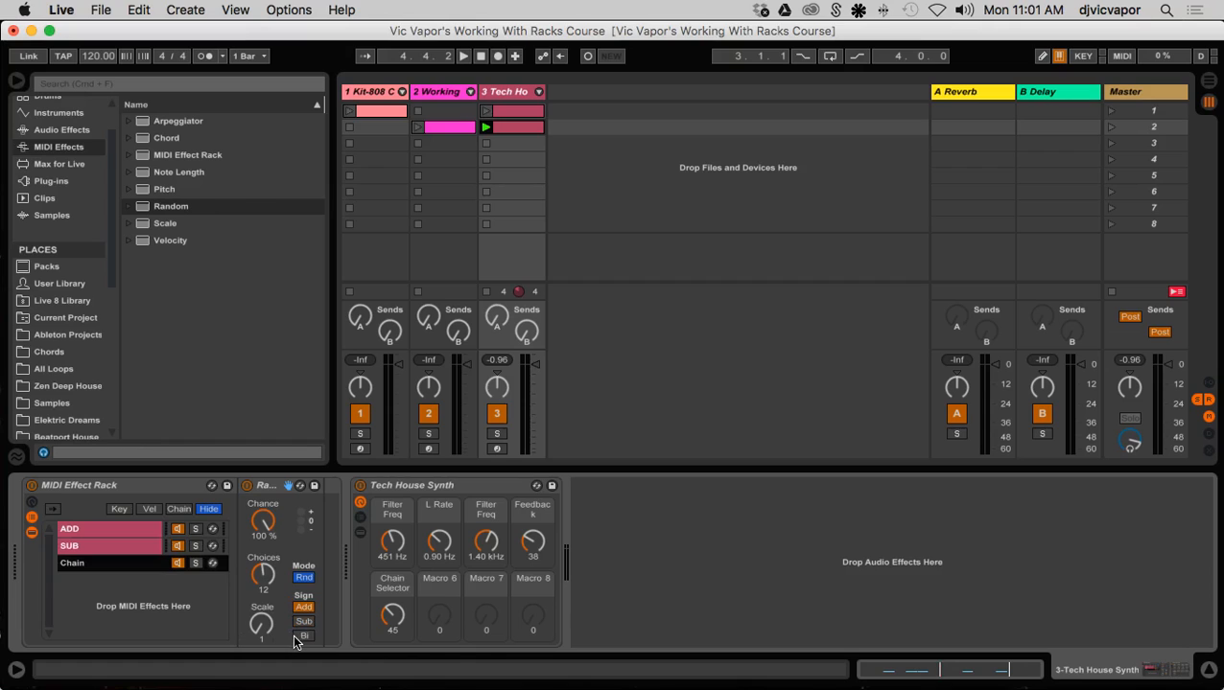
left_click(303, 636)
right_click(132, 566)
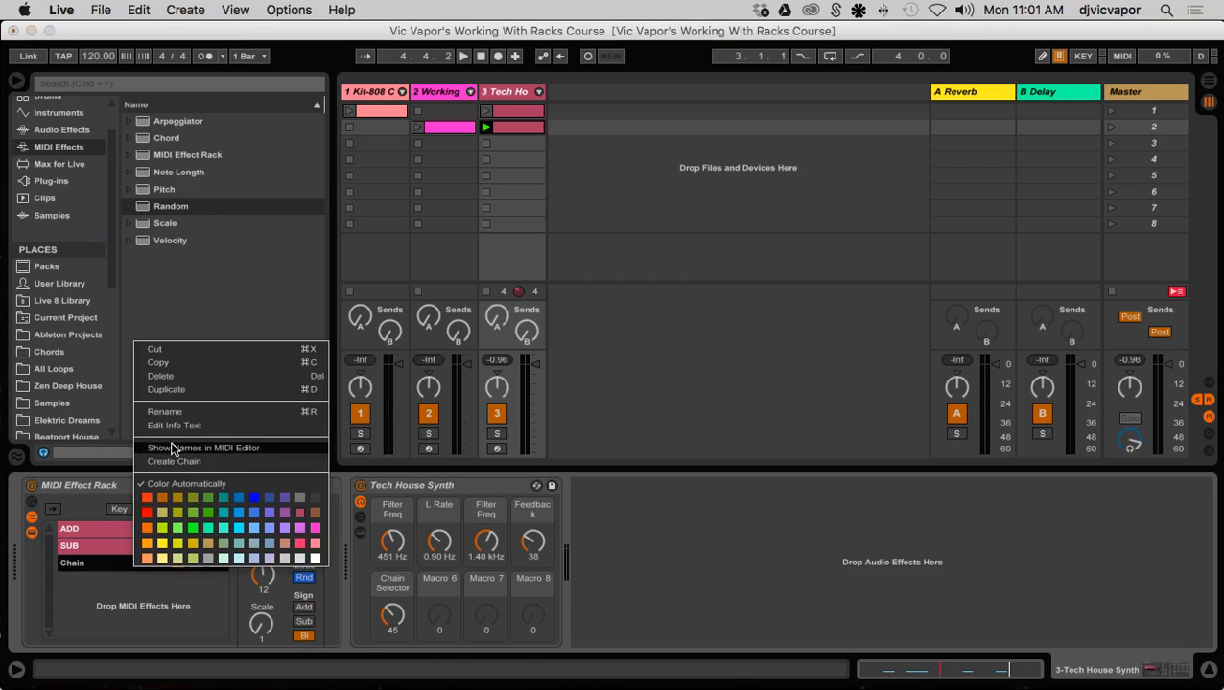
left_click(173, 412)
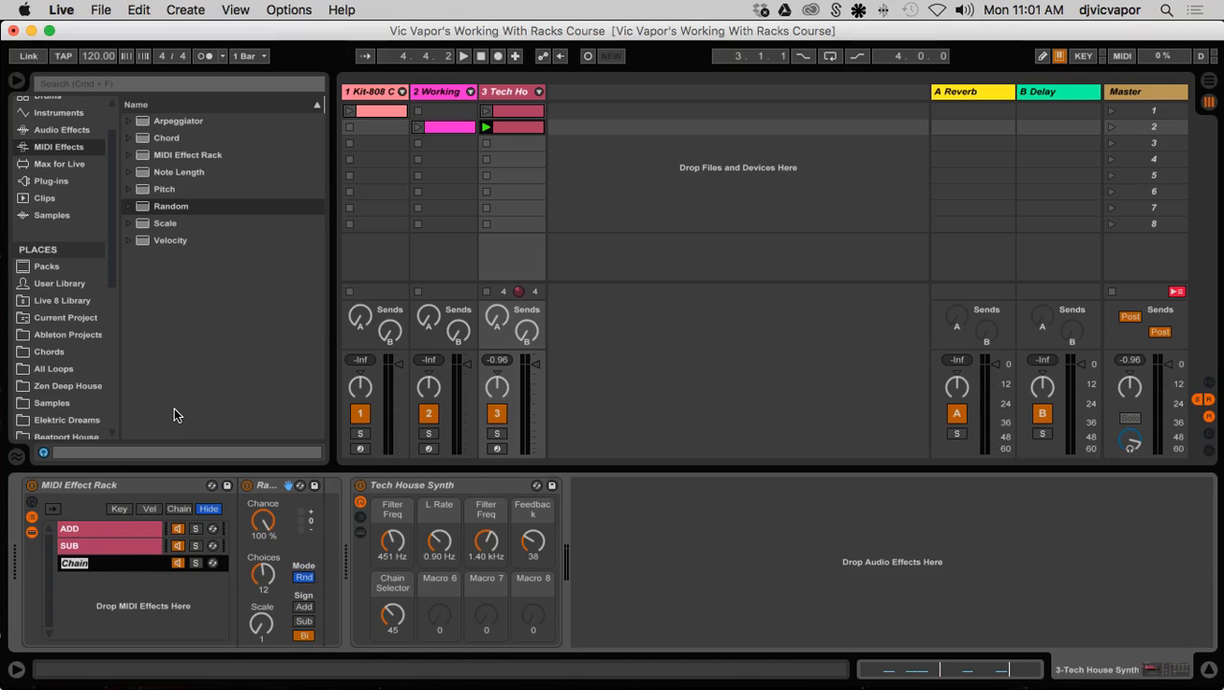
type("BI")
key("Return")
- Compare the Random effect's settings on the ADD, SUB and BI chains
left_click(134, 529)
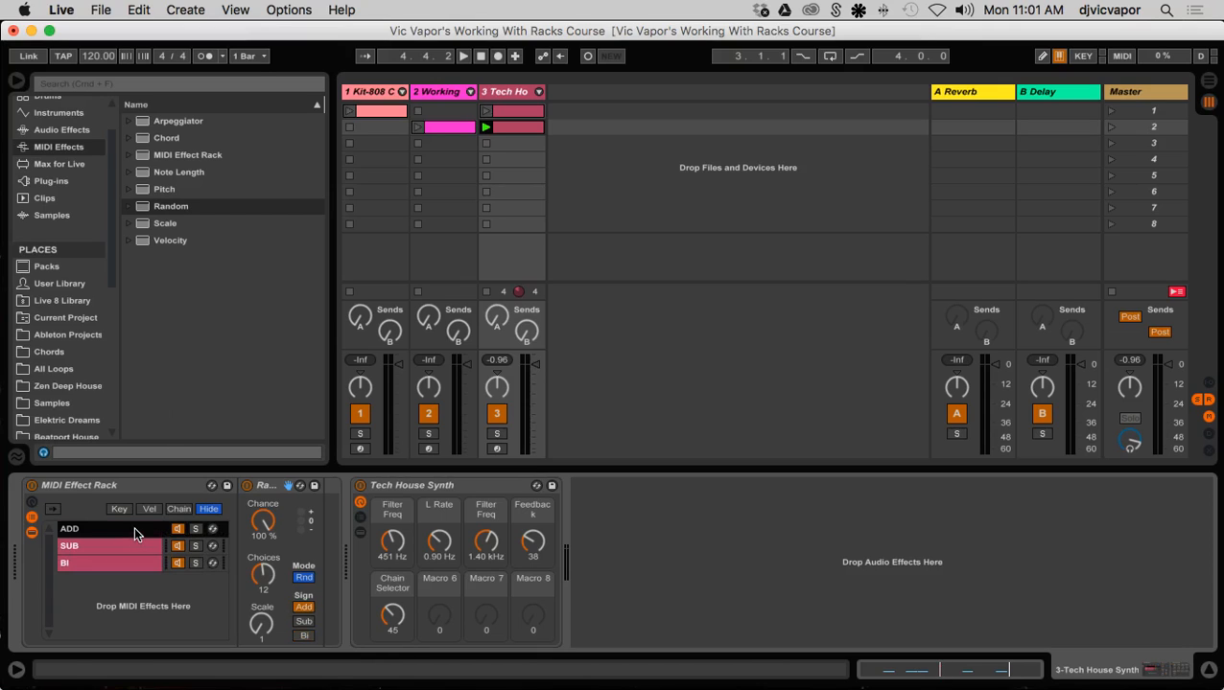
left_click(131, 539)
left_click(128, 564)
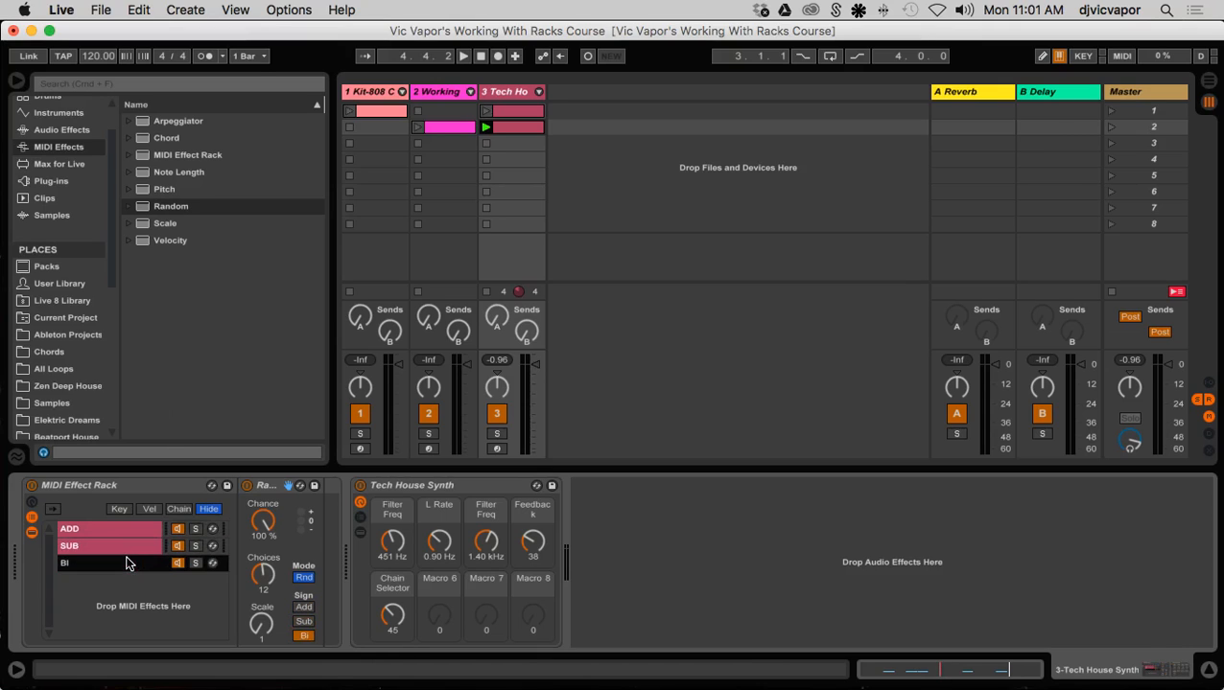
left_click(131, 528)
left_click(130, 539)
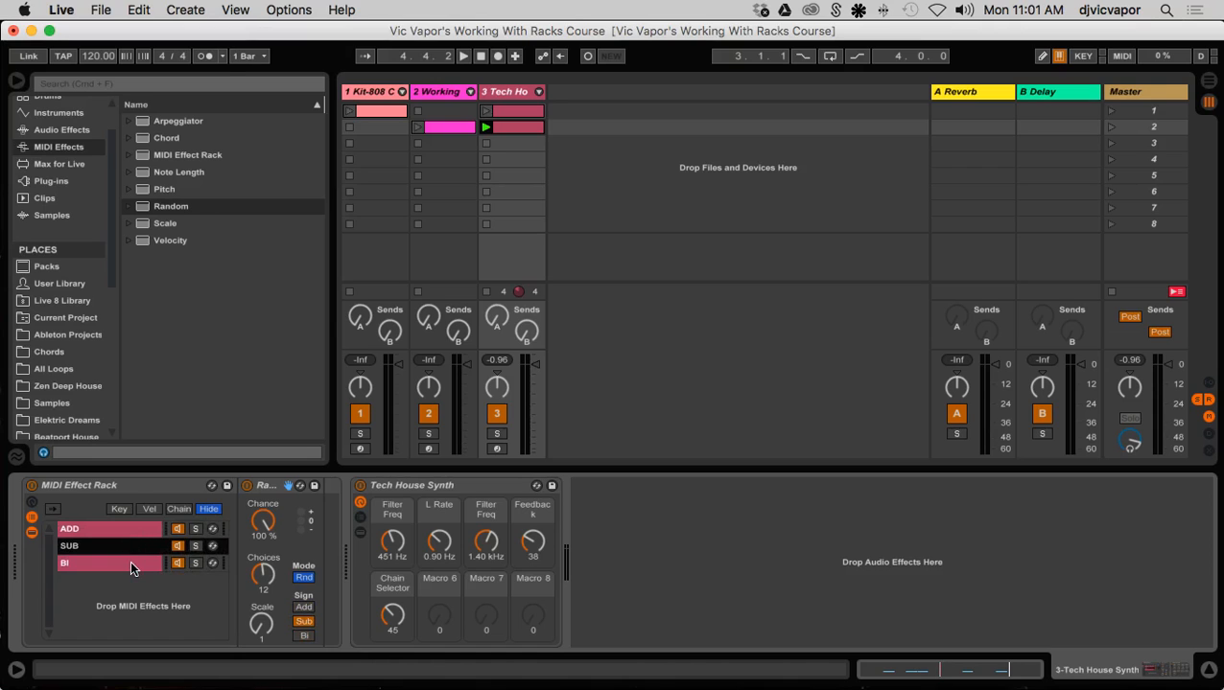
left_click(130, 561)
- Set Random's Choices to 6 on ADD, Scale to 2 on SUB and Scale to 3 on BI, and audition the Tech House clip
left_click(135, 529)
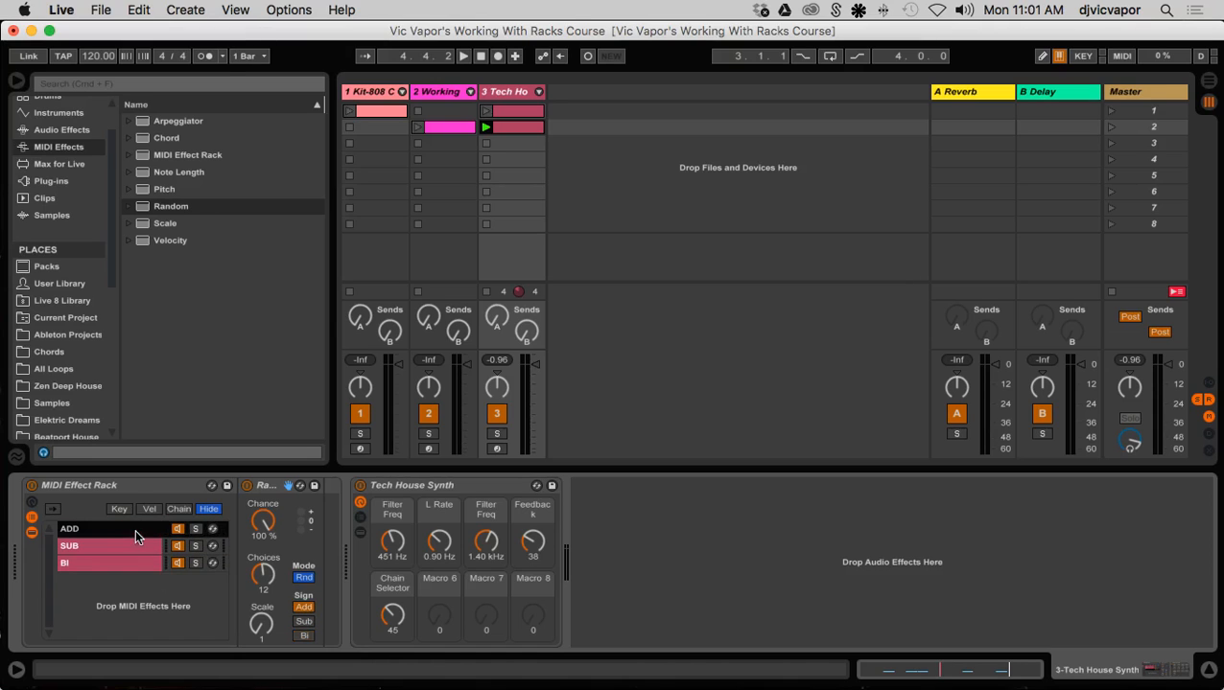
left_click(262, 575)
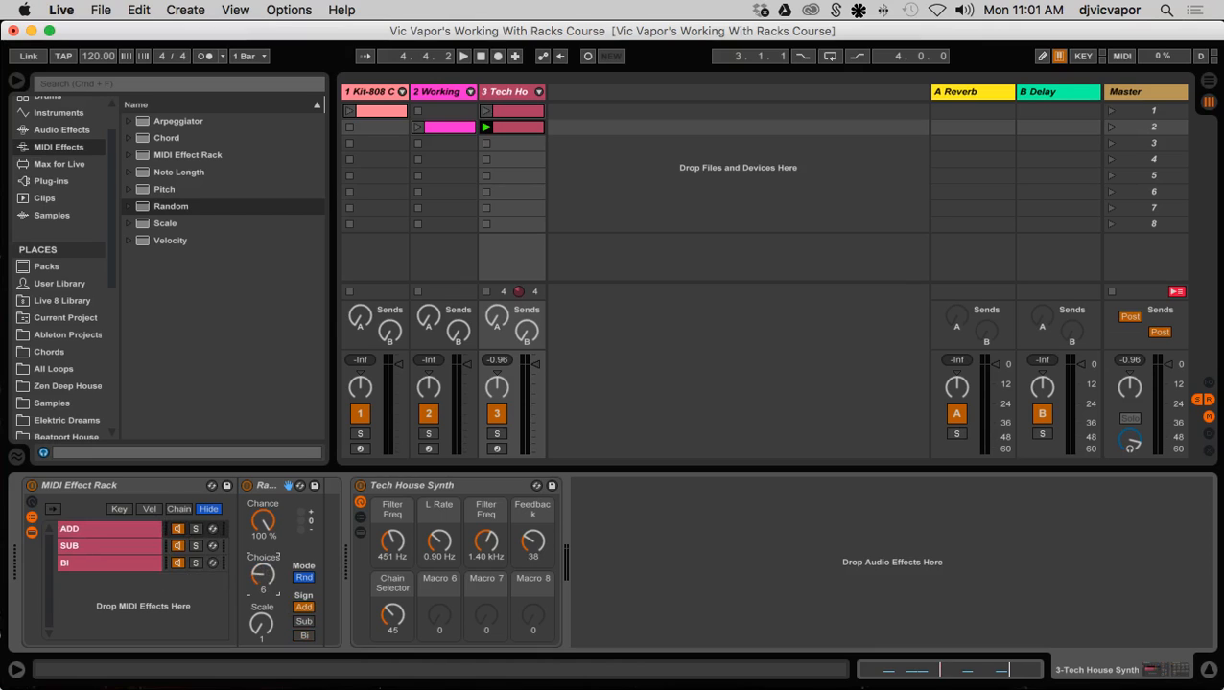
left_click(144, 545)
left_click(261, 623)
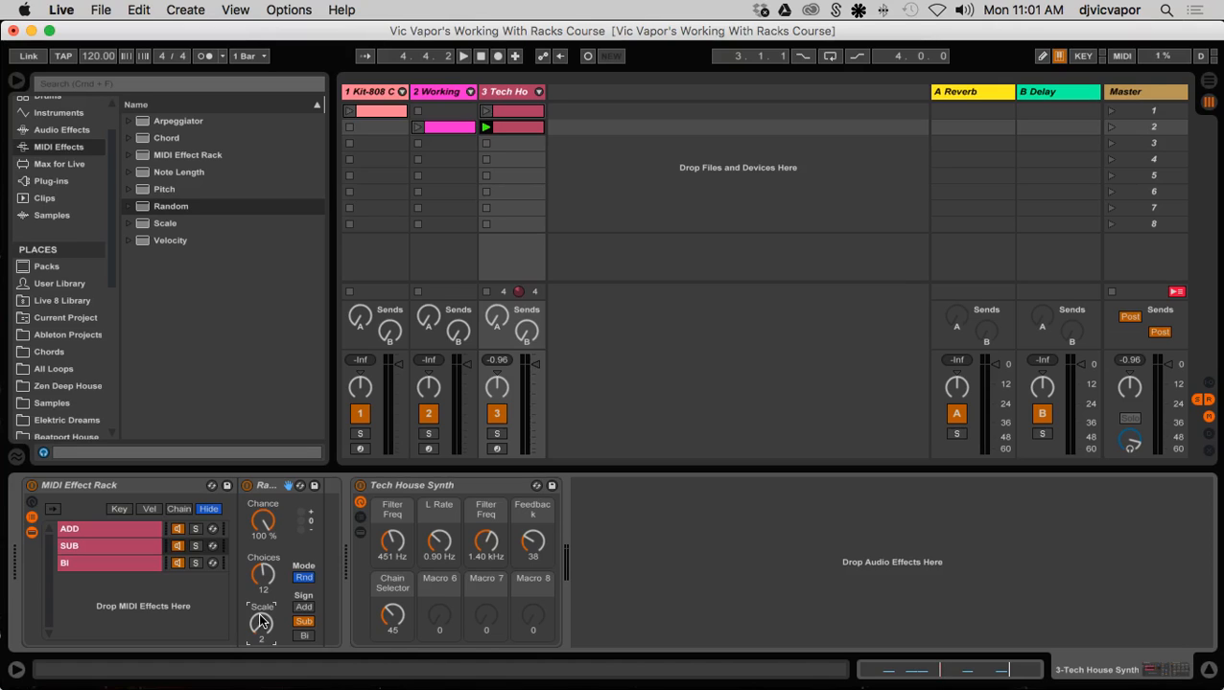
left_click(129, 563)
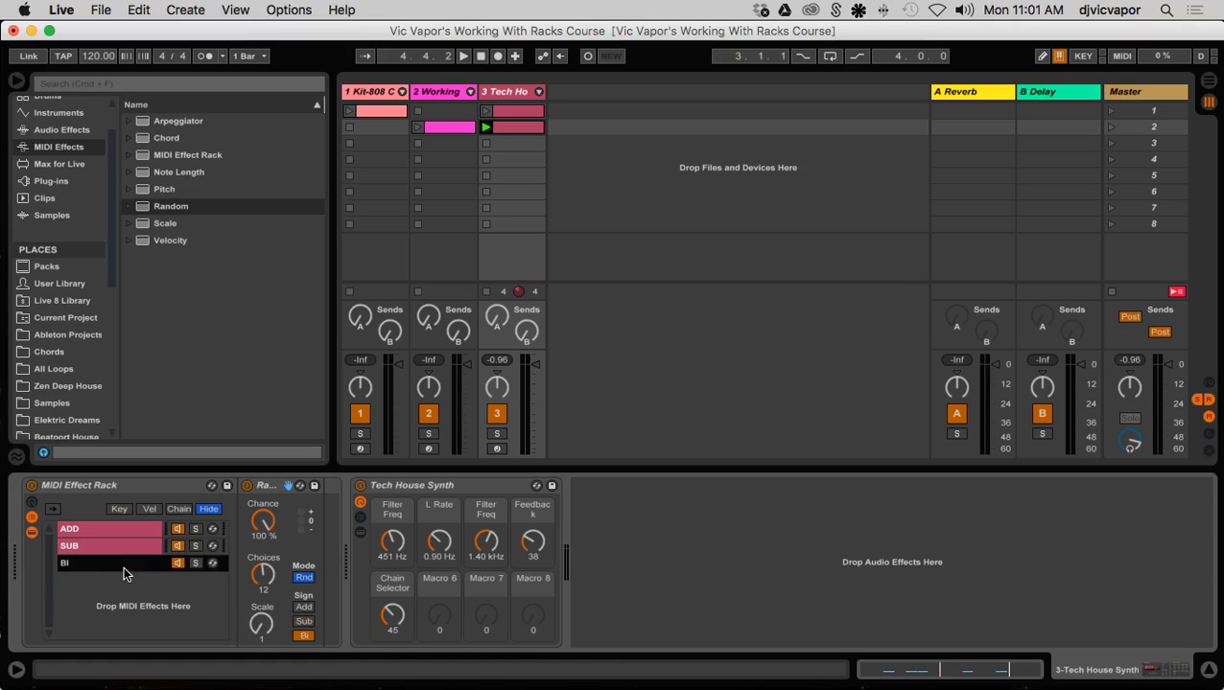
left_click(254, 631)
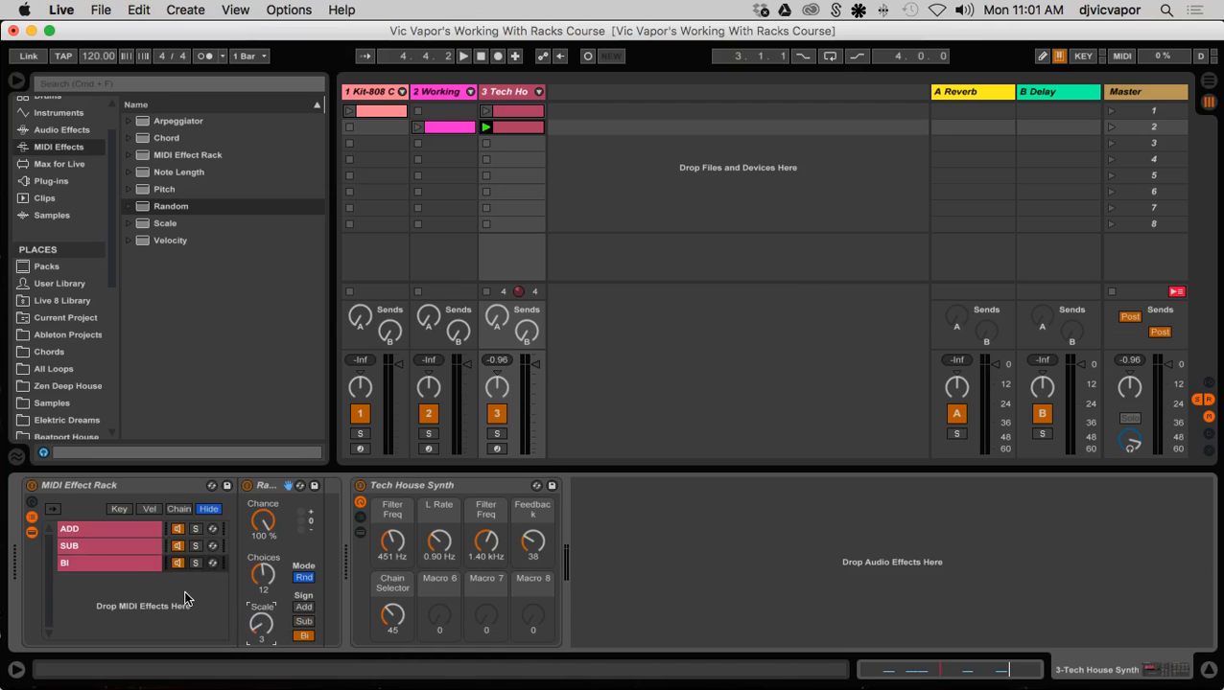
left_click(482, 131)
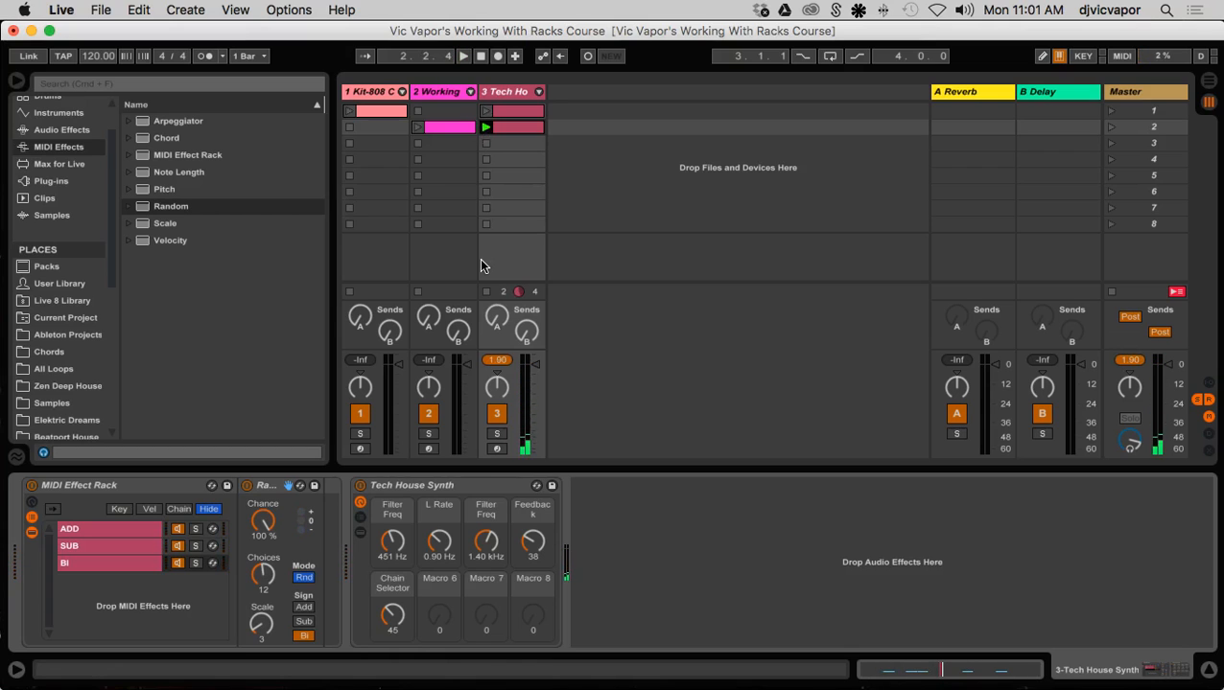
- Load the C Minor preset of the Scale MIDI effect between the MIDI Effect Rack and the Tech House Synth
left_click(129, 224)
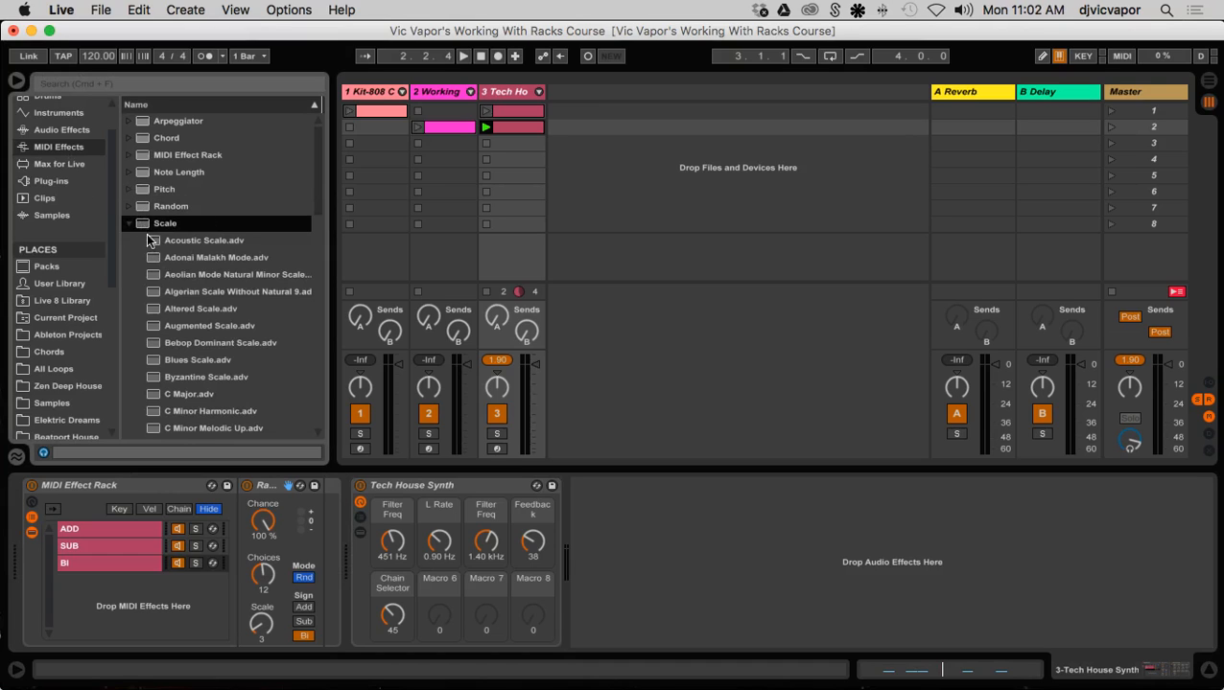
scroll(164, 374, "down", 3)
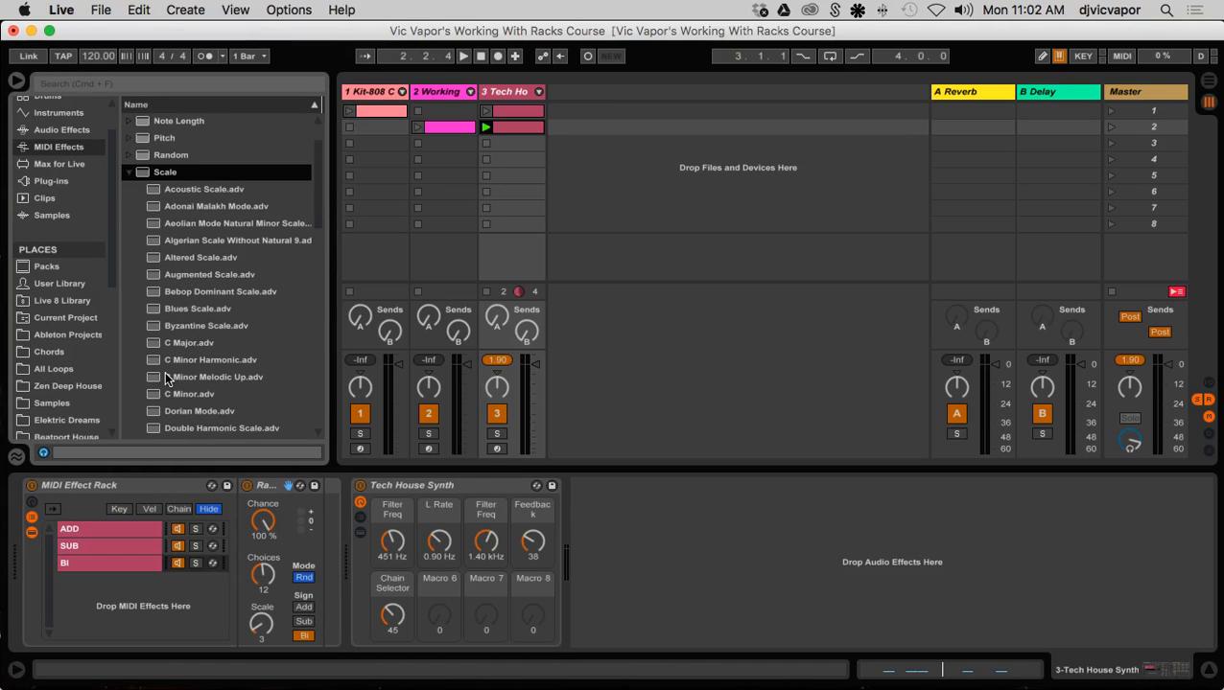
left_click_drag(154, 390, 338, 513)
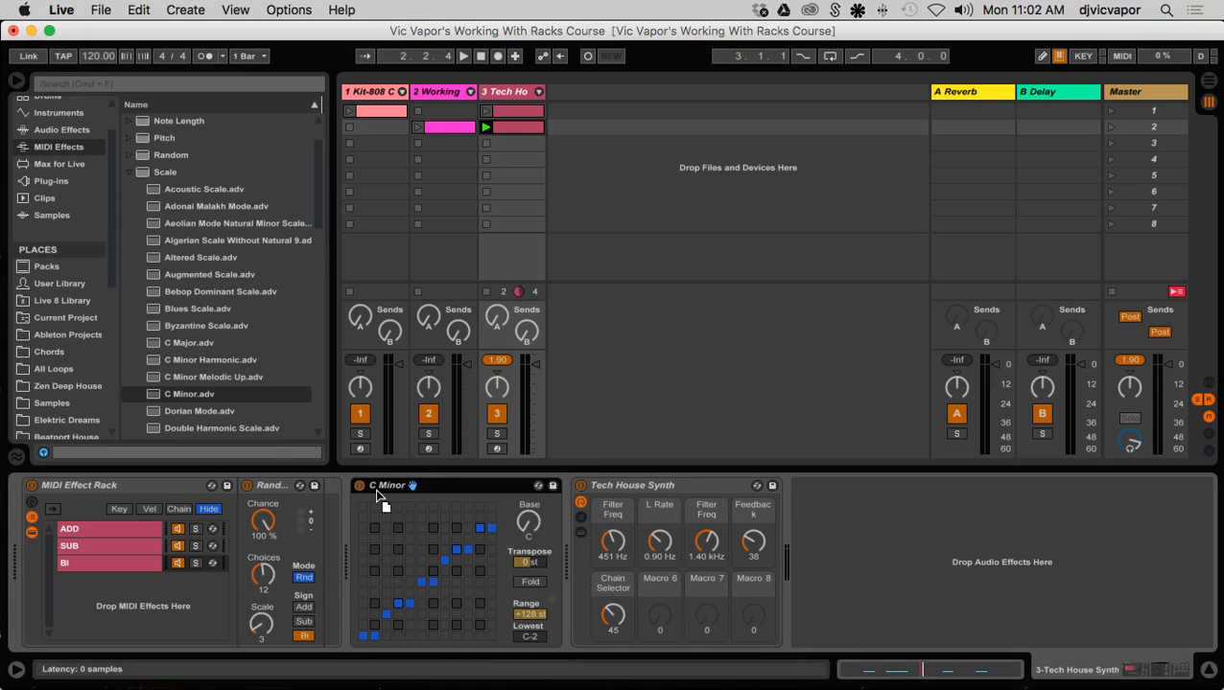
- Try the C Minor scale inside the BI chain, and put it back between the MIDI Effect Rack and the Tech House Synth
left_click_drag(377, 494, 317, 499)
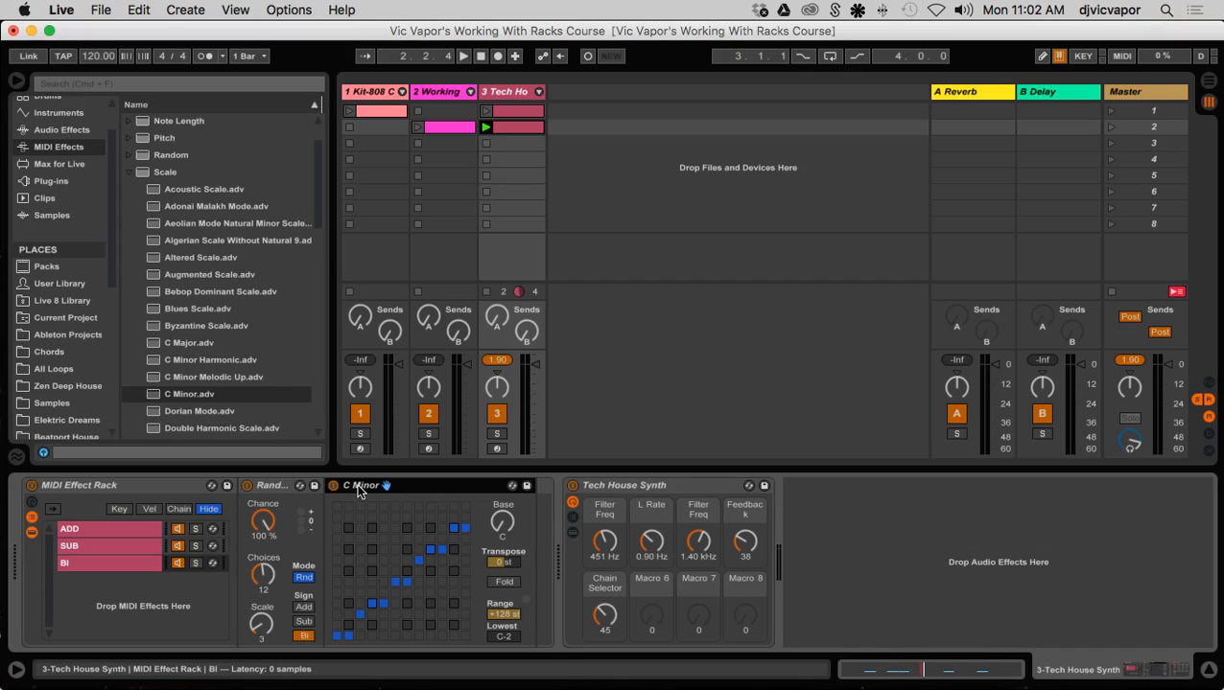
key("Delete")
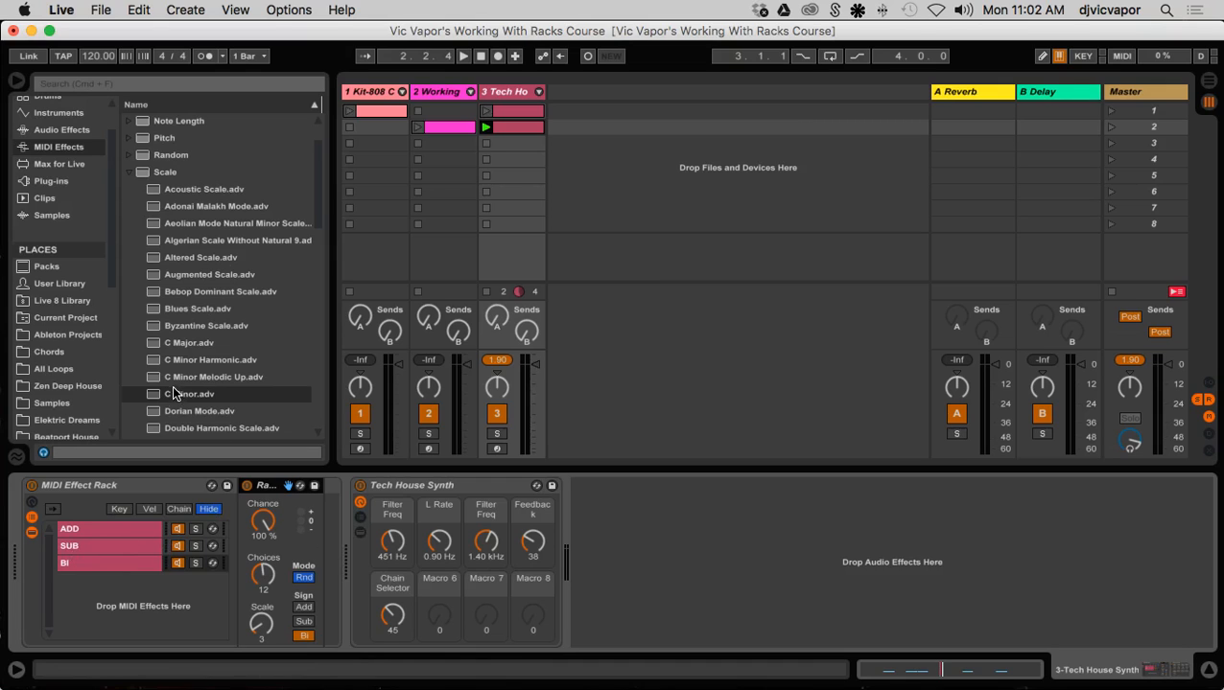
left_click_drag(163, 396, 342, 490)
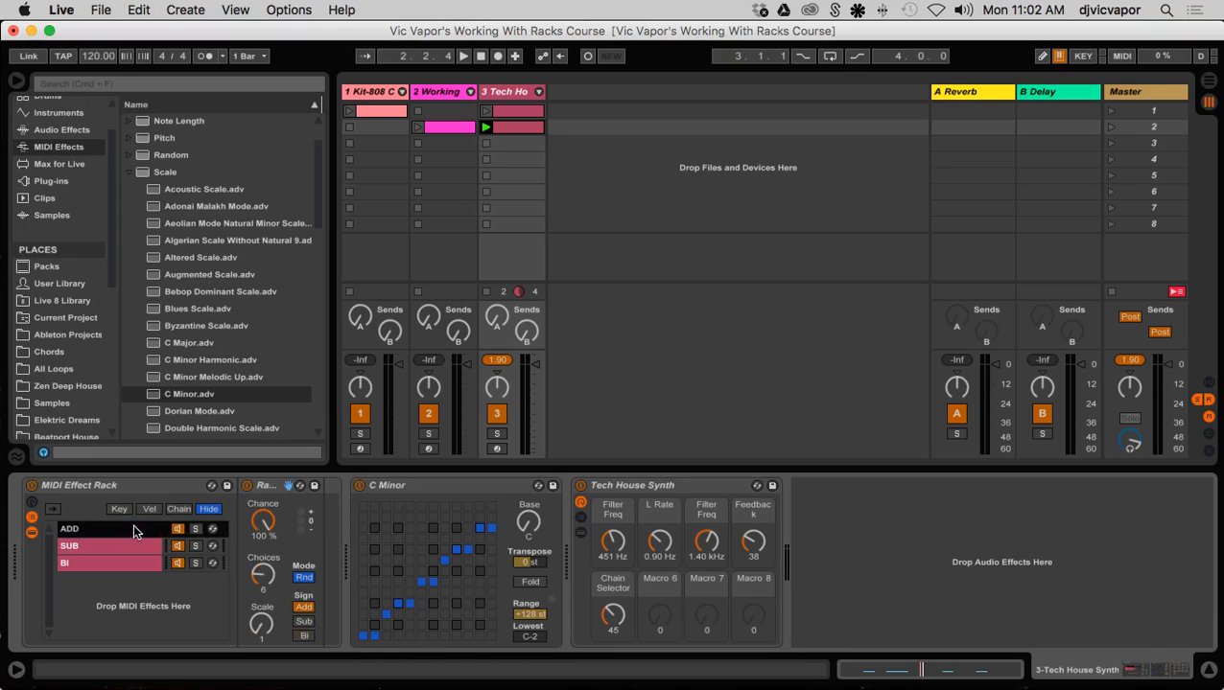
- Set the Random effect's Choices to 17 on the BI chain
left_click(144, 566, "super")
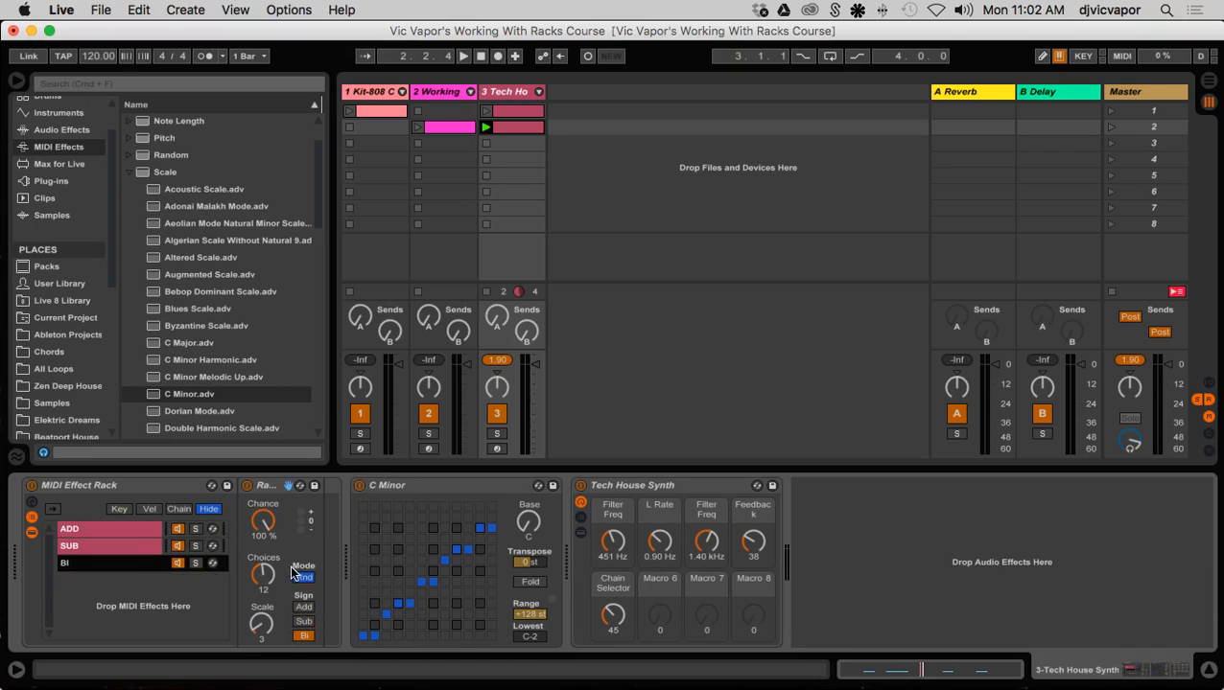
left_click(190, 565, "super")
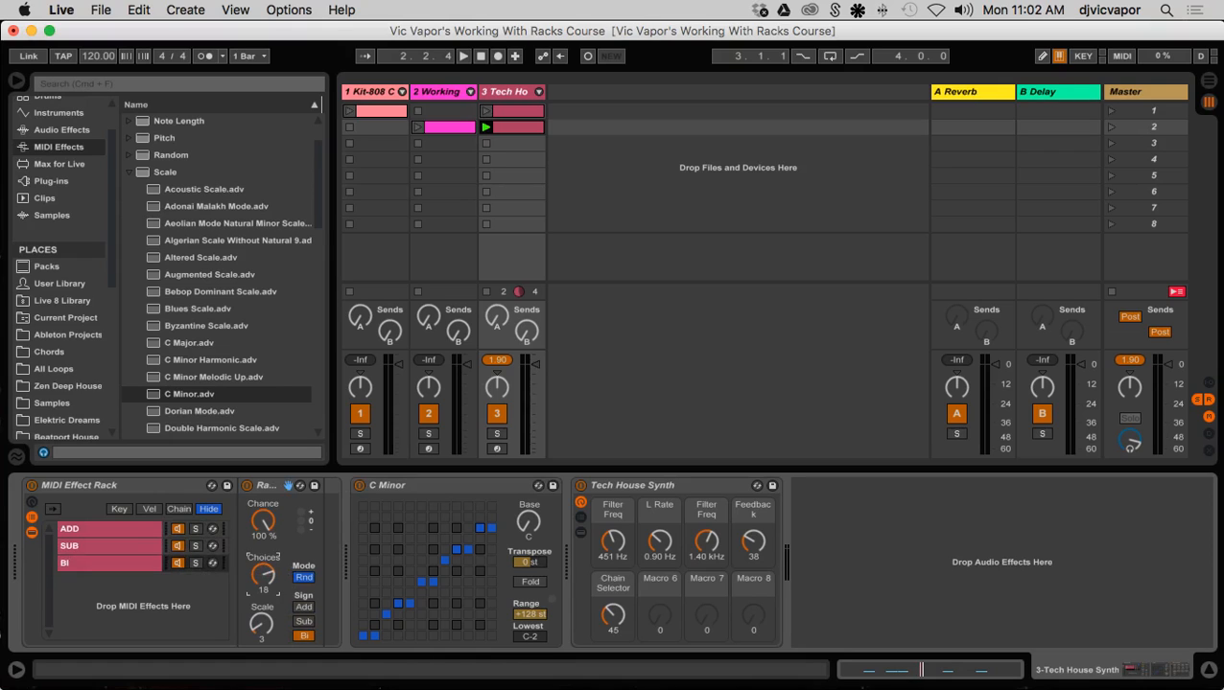
left_click(144, 565, "super")
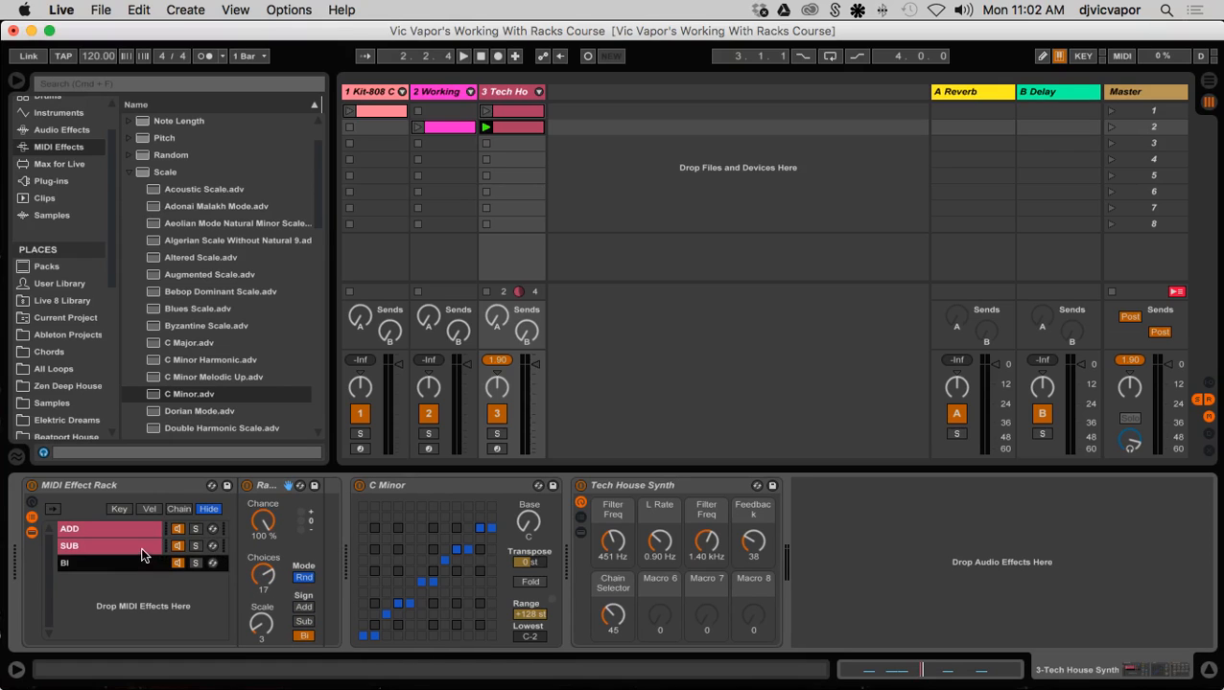
- Check the SUB and ADD chains, play the second clip on the Tech House track and show its notes
left_click(142, 548)
left_click(148, 529)
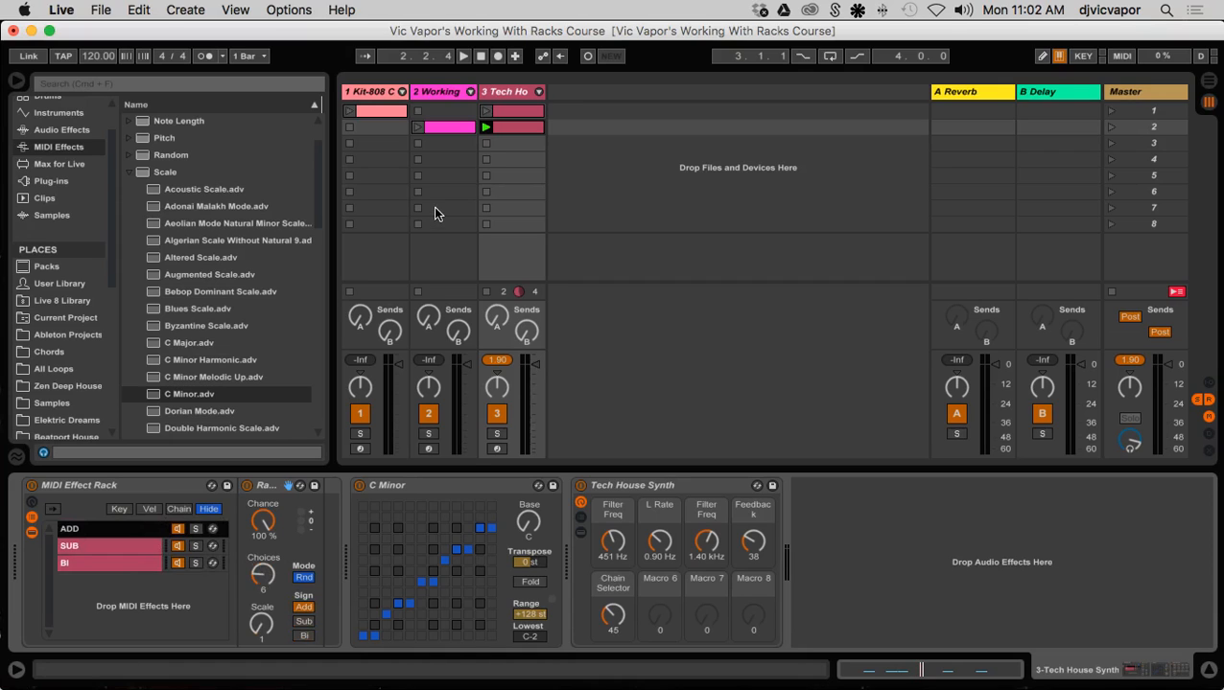
left_click(485, 126)
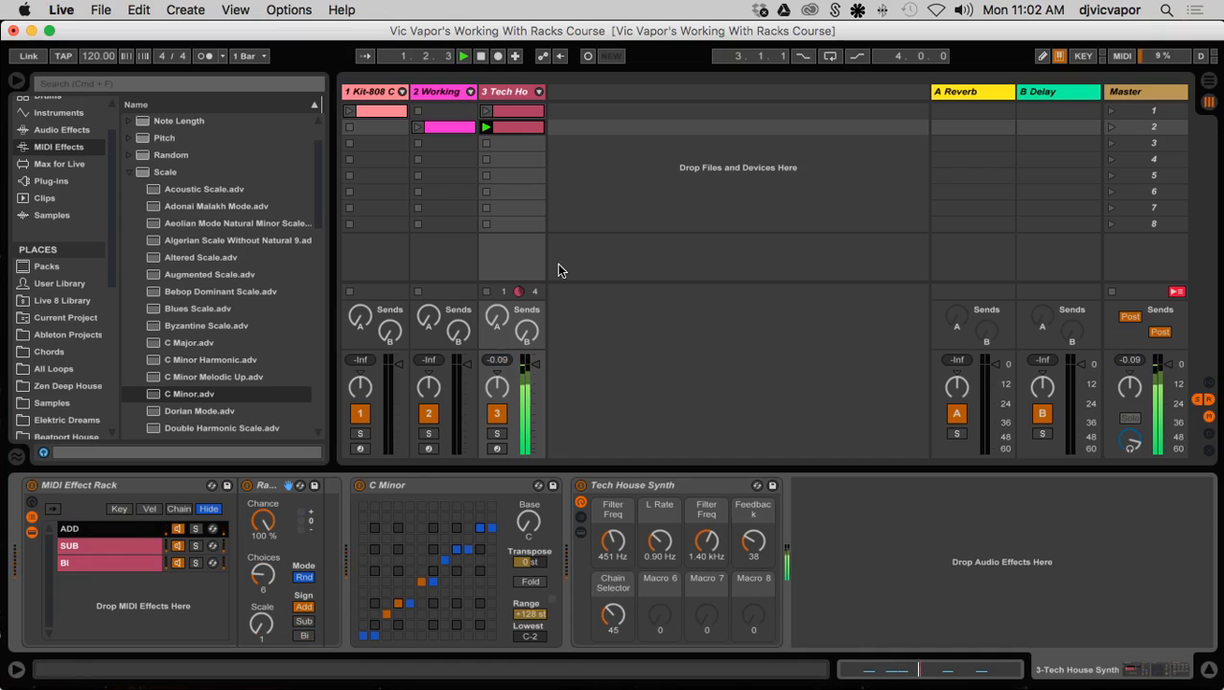
left_click(521, 130)
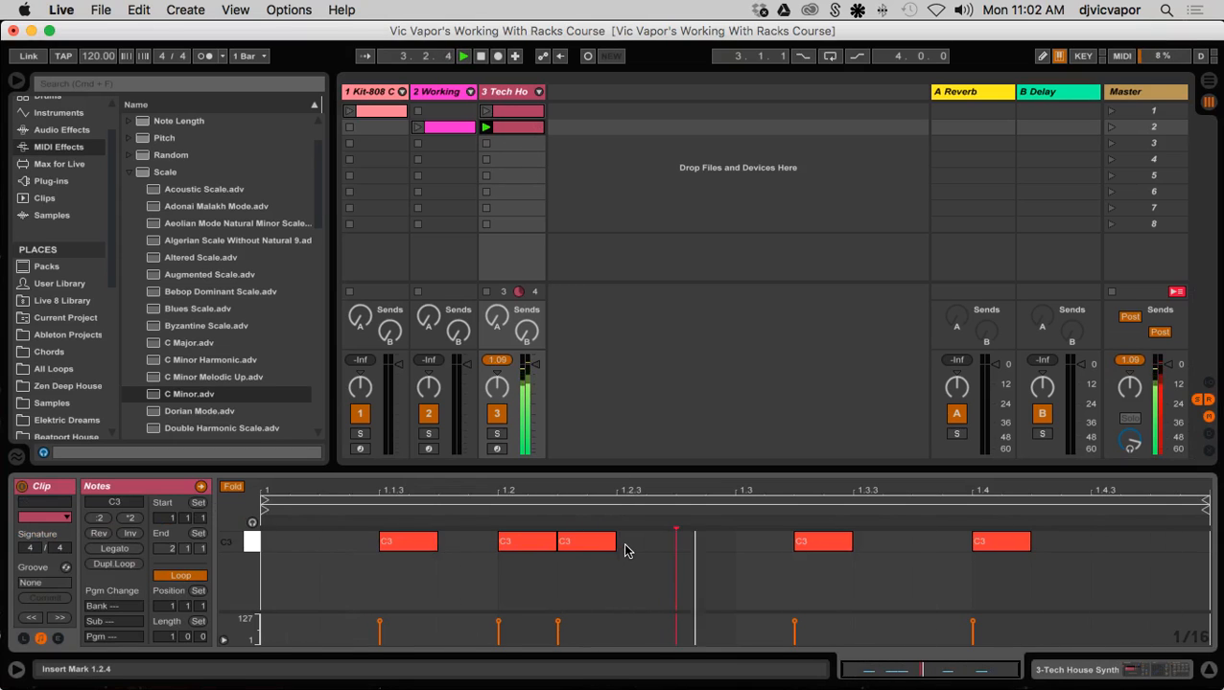
- Show the Tech House track's devices again and lower the track volume to -25.0 dB
left_click(521, 96)
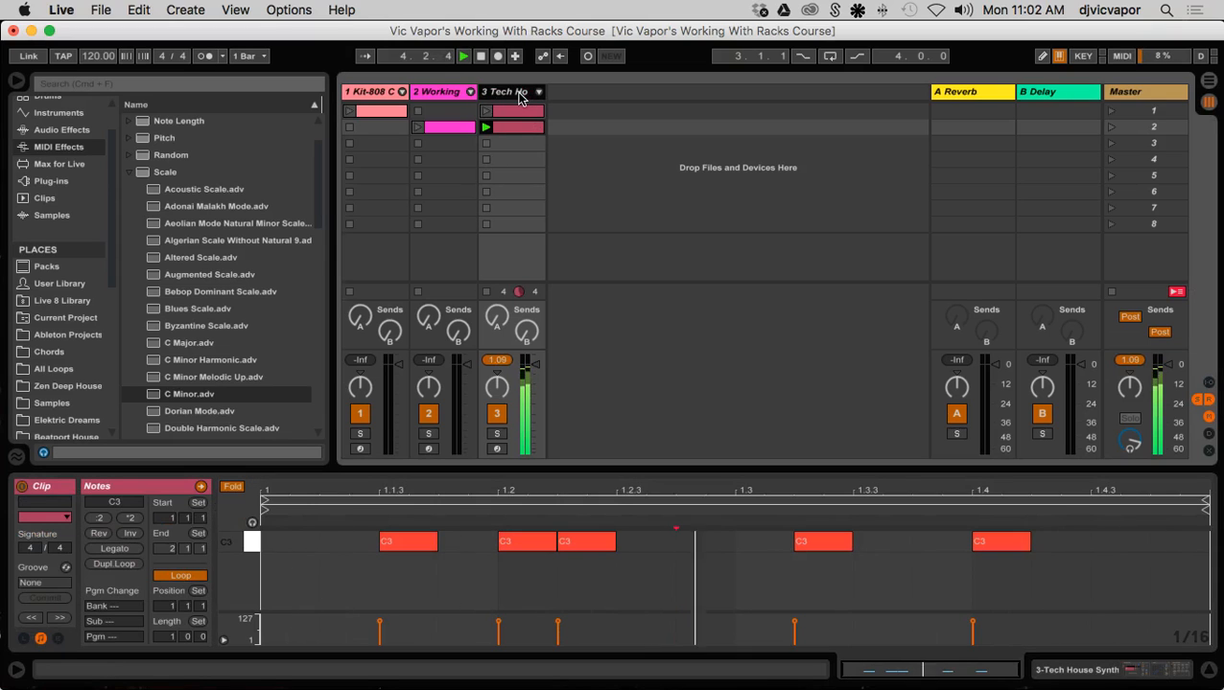
double_click(518, 94)
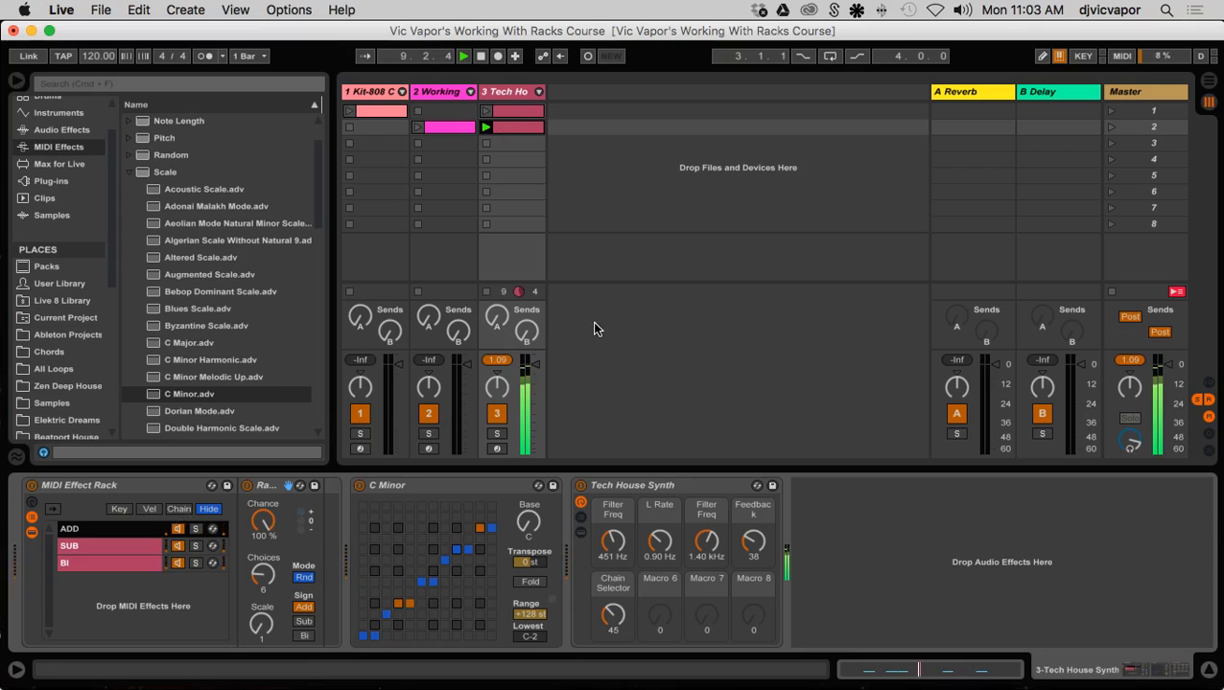
left_click_drag(526, 366, 526, 407)
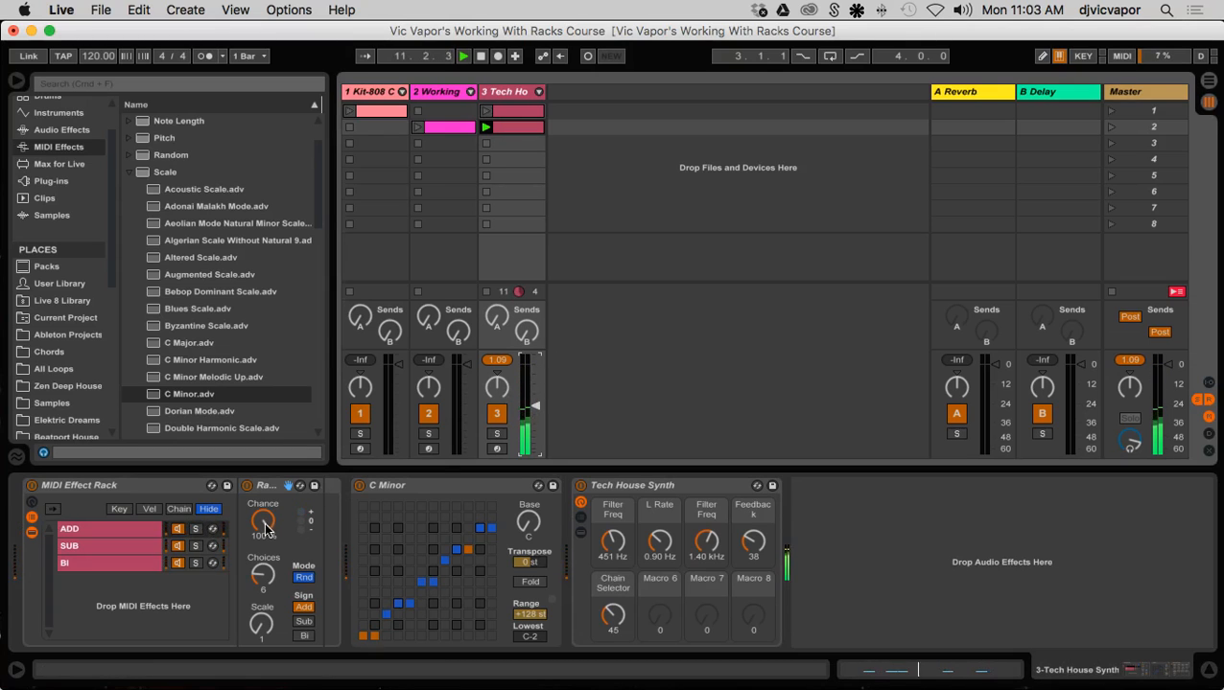
- Set the Random effect's Choices to 16 on the ADD chain, 18 on SUB and 9 on BI while the clip plays
left_click(131, 525)
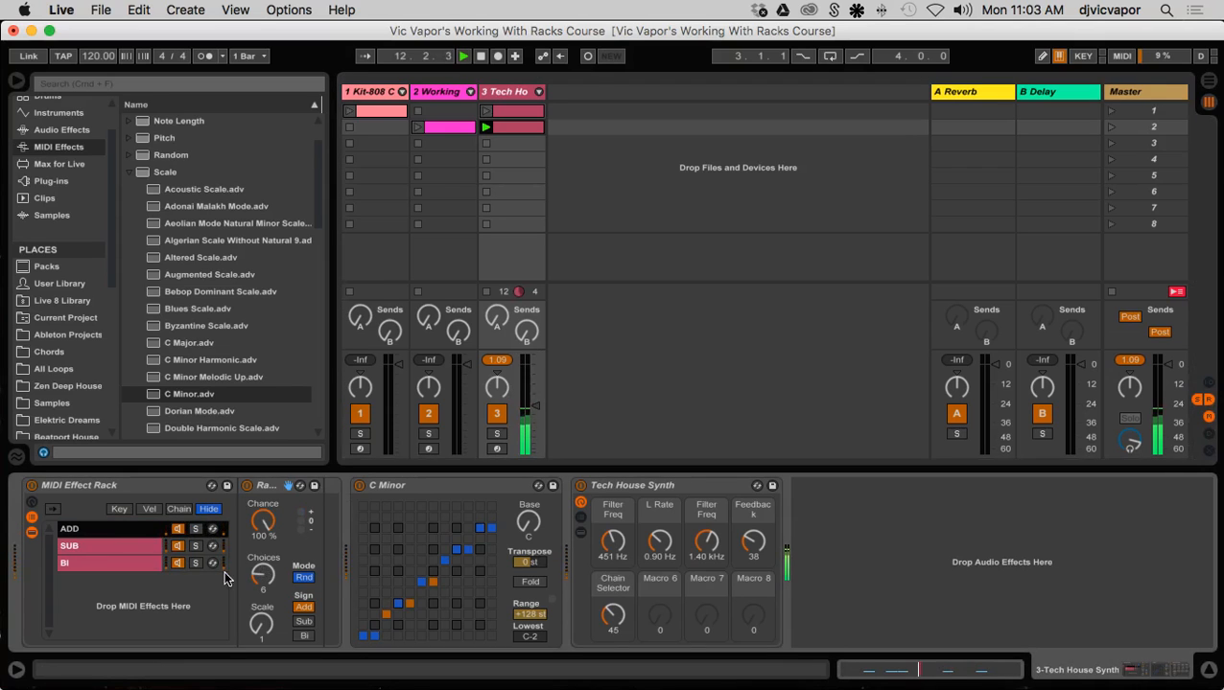
left_click_drag(267, 577, 268, 543)
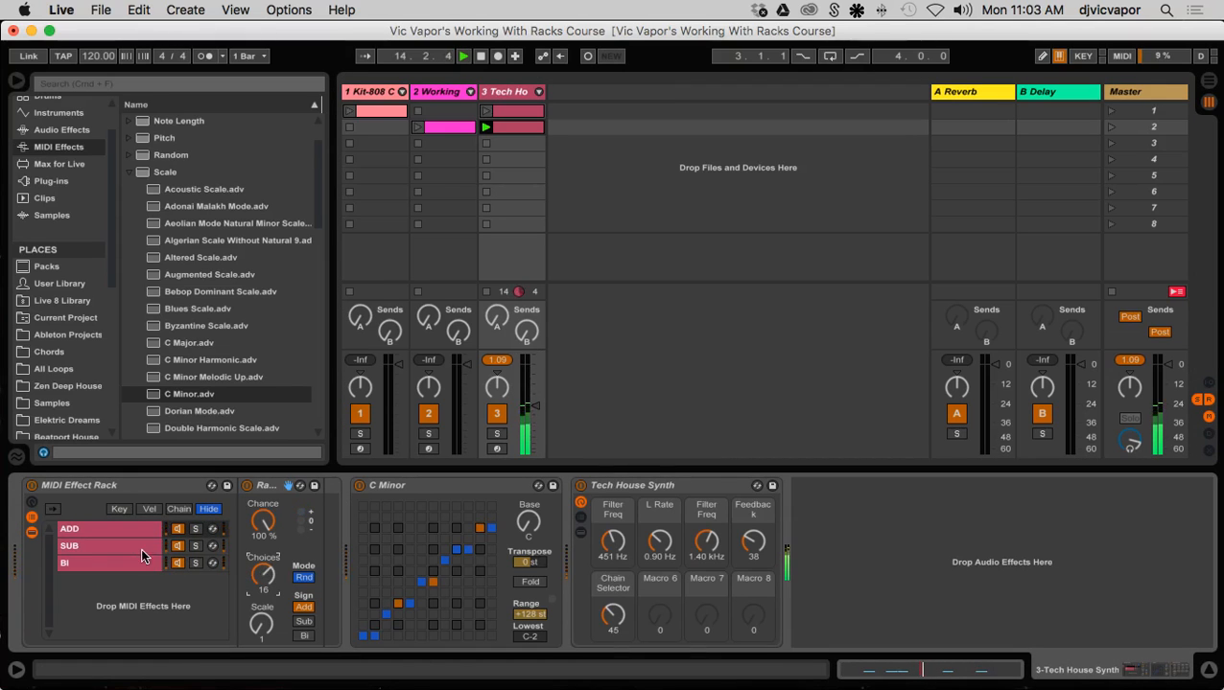
left_click(140, 546)
left_click_drag(264, 575, 264, 548)
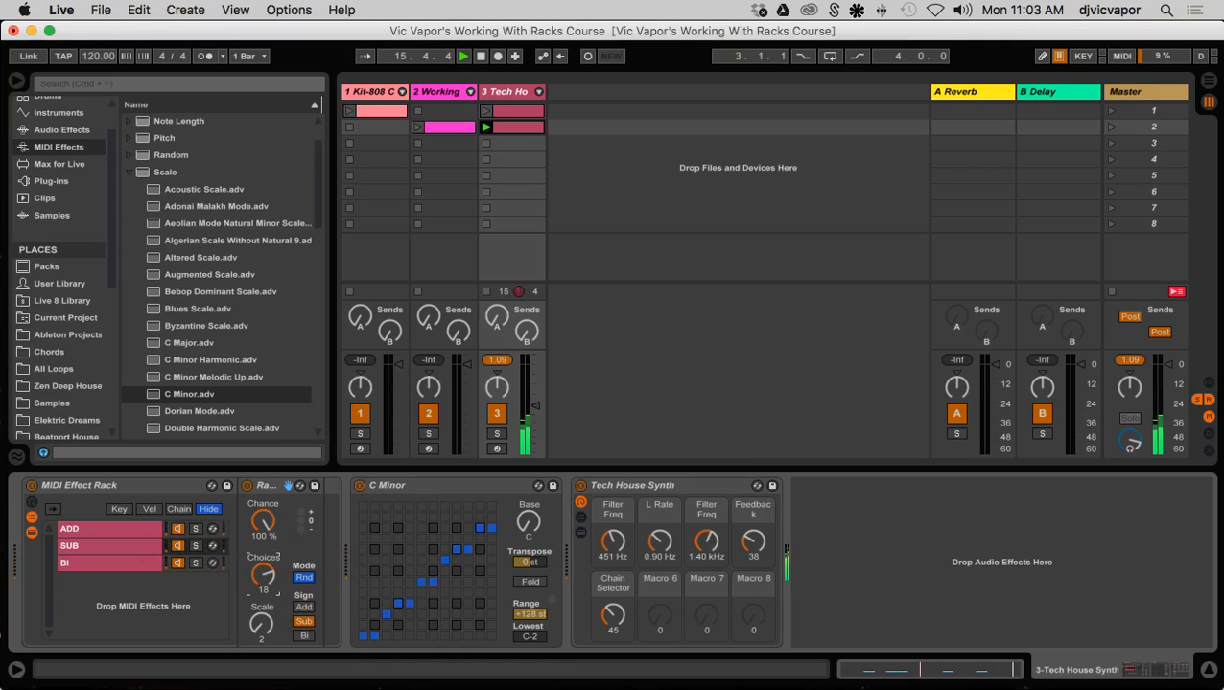
left_click(134, 564)
left_click(265, 581)
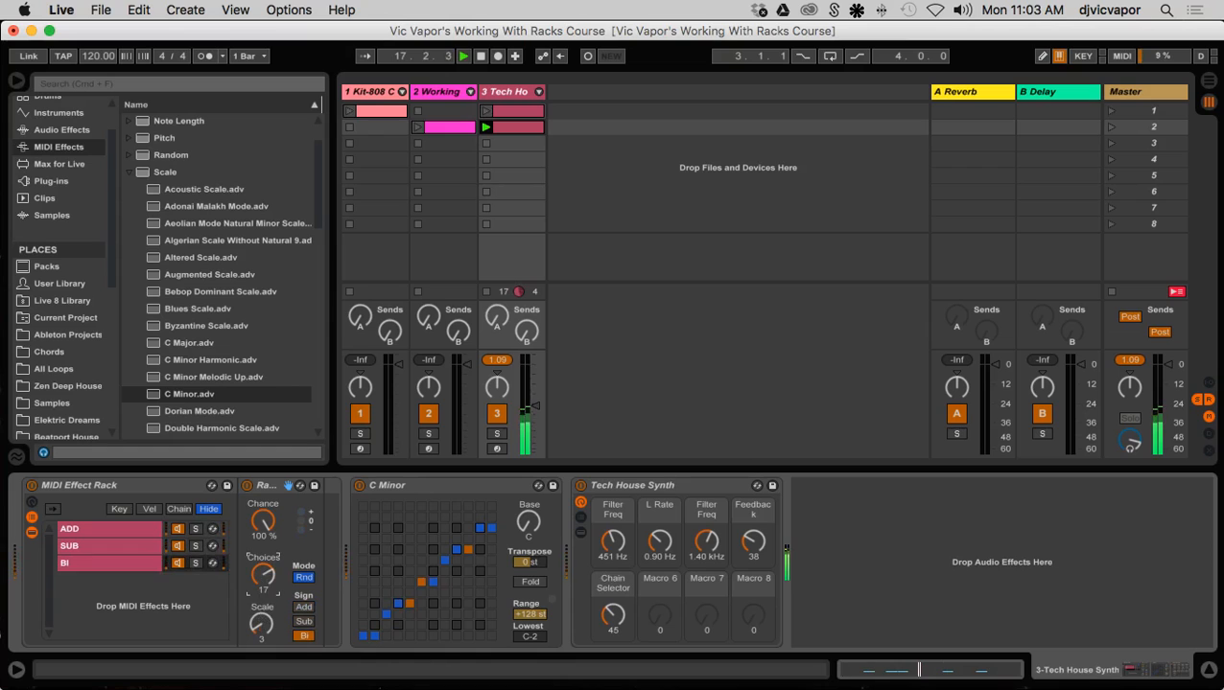
left_click_drag(264, 587, 265, 617)
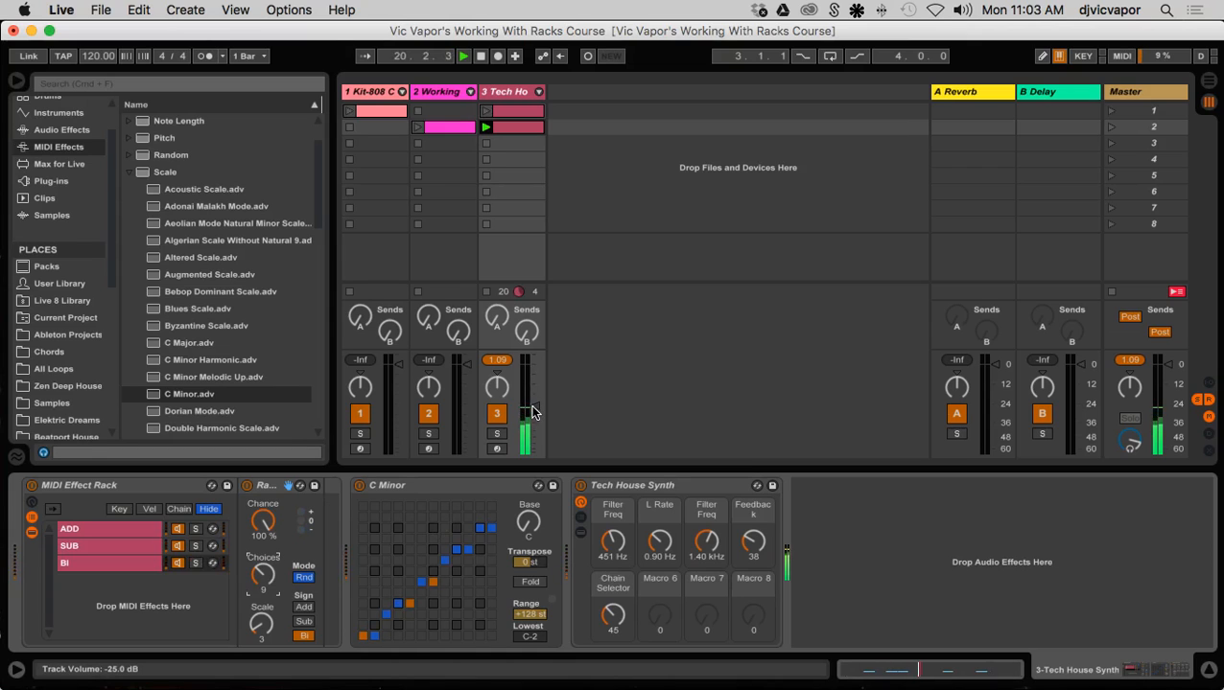
- Raise the Tech House track volume to -1.6 dB and show the notes of its second clip
left_click_drag(531, 404, 530, 366)
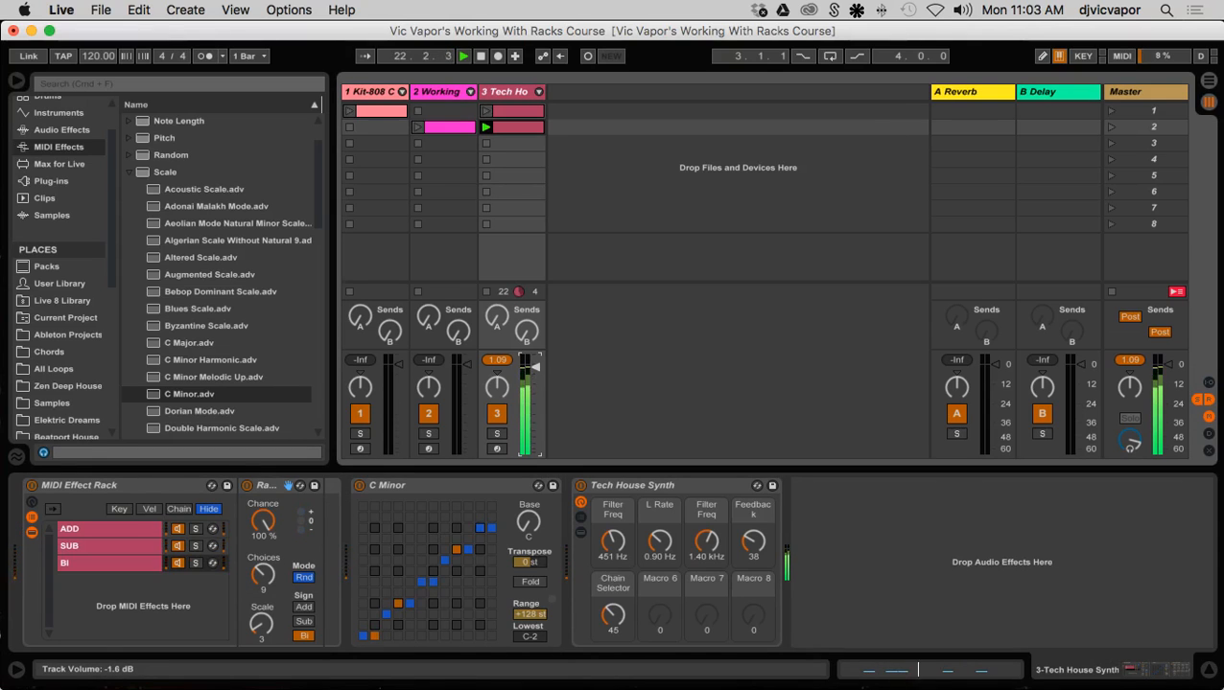
double_click(513, 128)
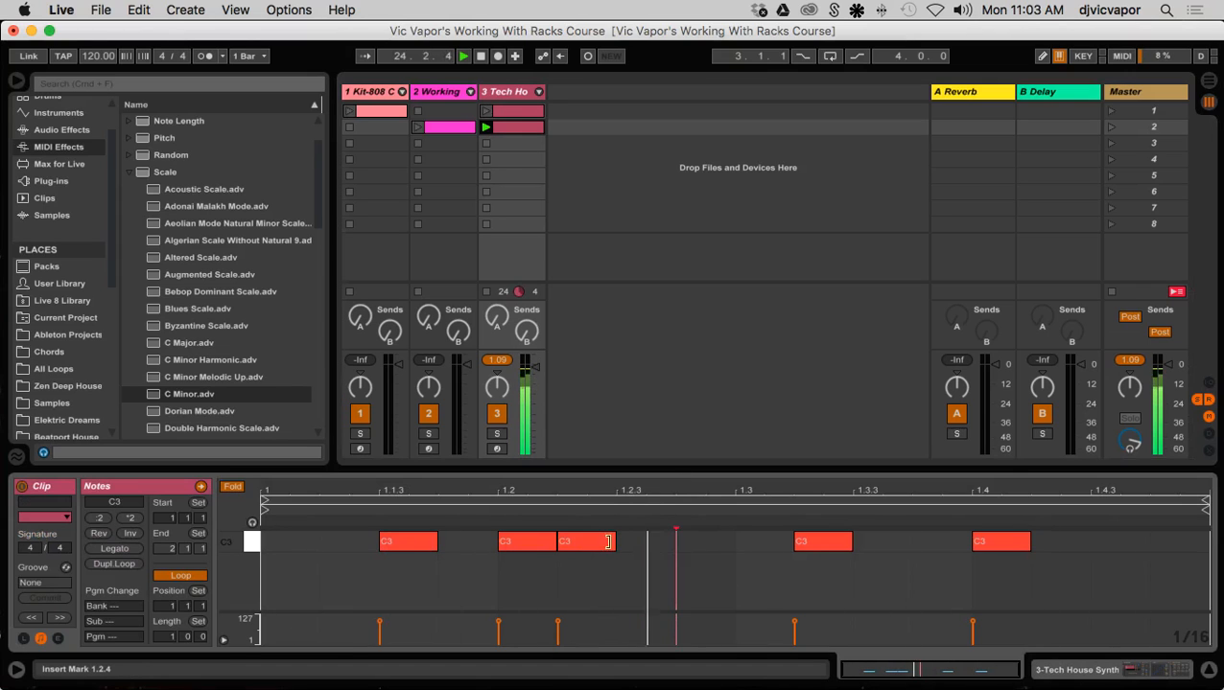
- Move the clip's third C3 note from 1.2.2 to 1.2.3 on the grid while the clip plays
left_click(596, 543)
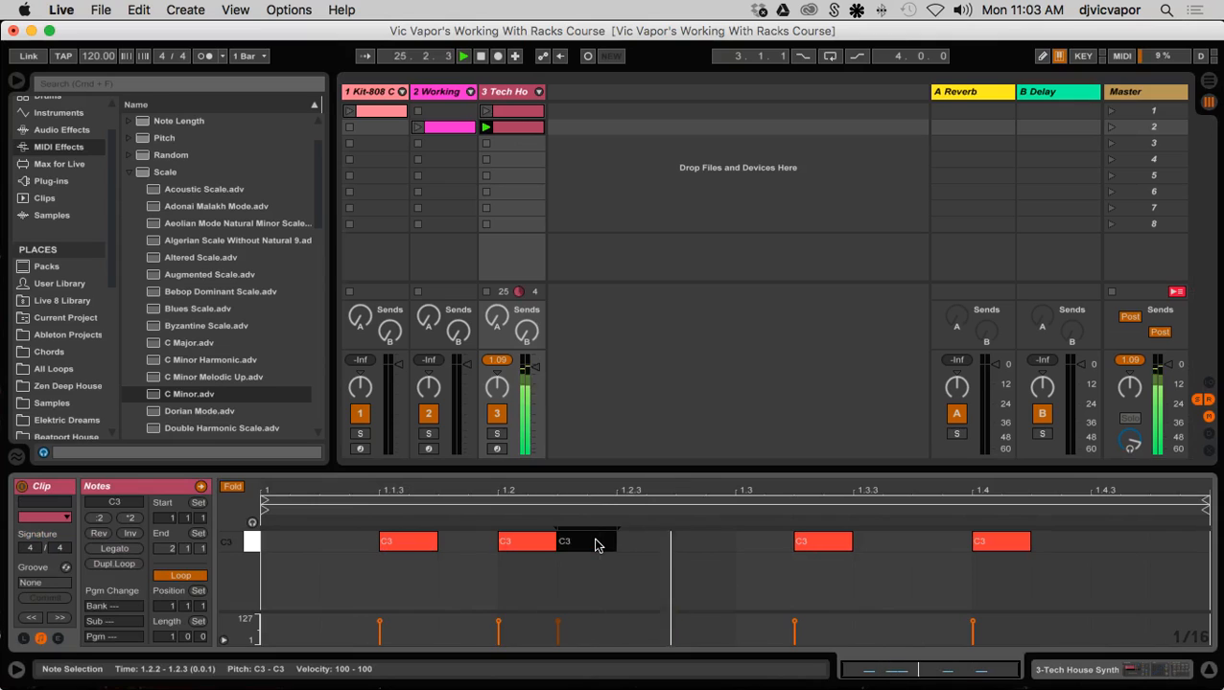
key("Right")
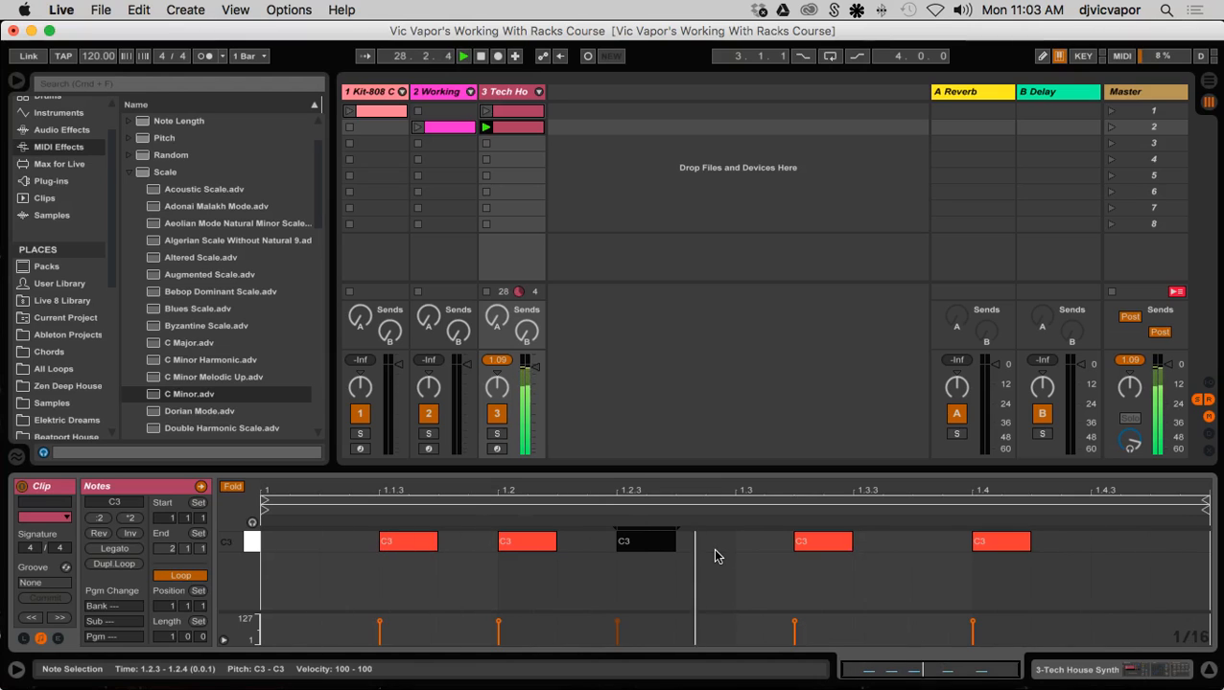
key("Right")
left_click(698, 585)
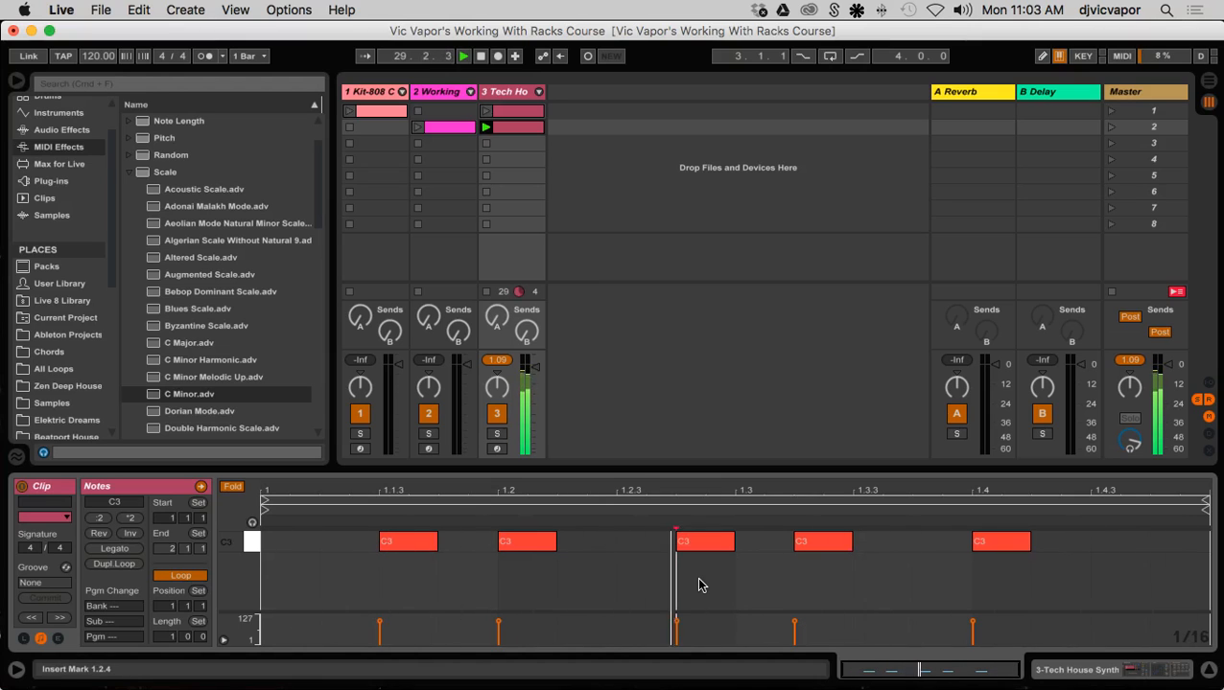
left_click(707, 548)
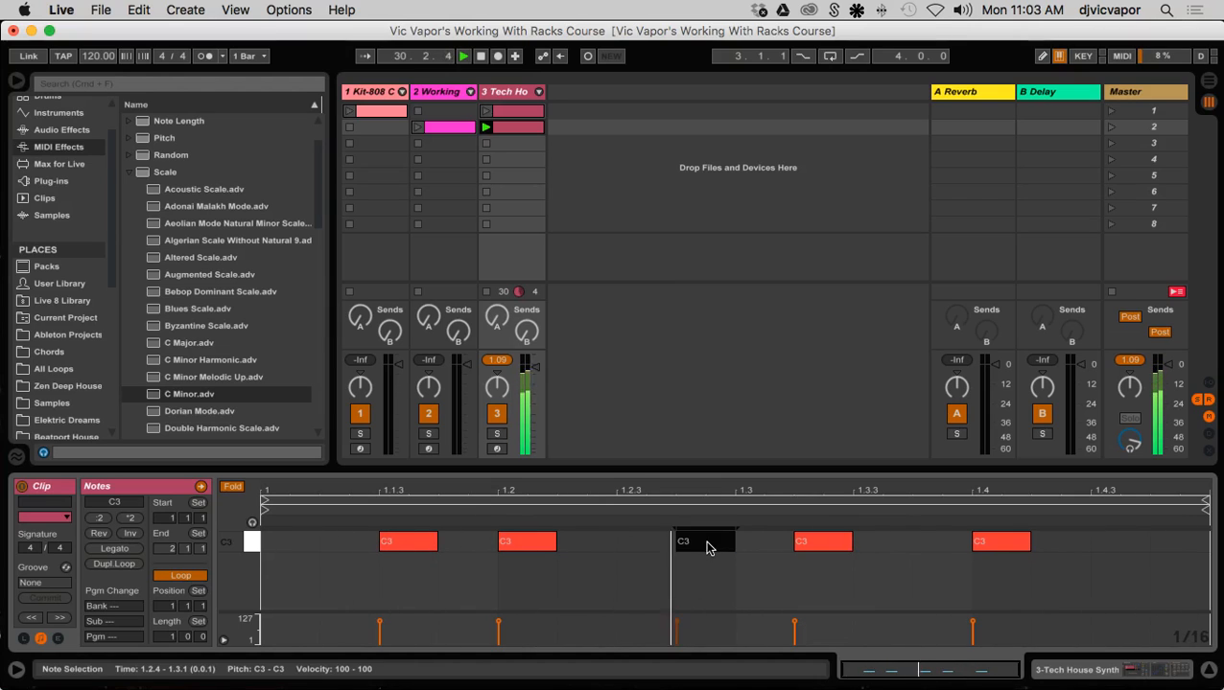
key("Left")
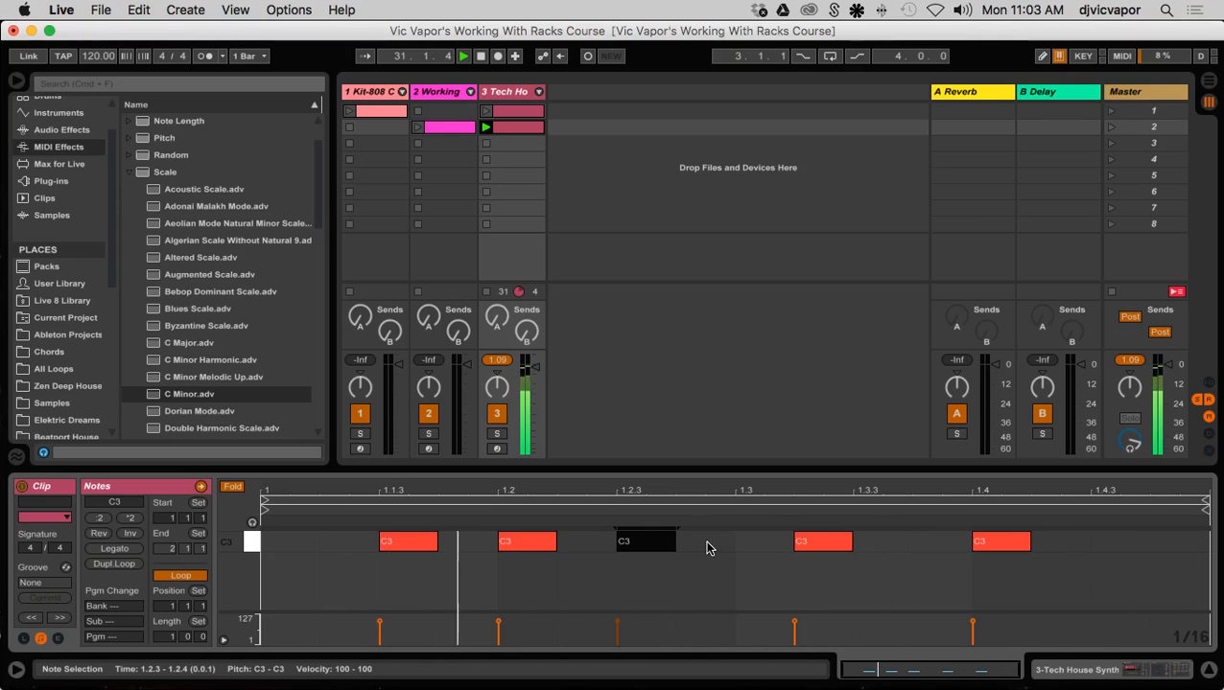
- Move the clip's first C3 note one sixteenth earlier, to 1.1.2
left_click(423, 546)
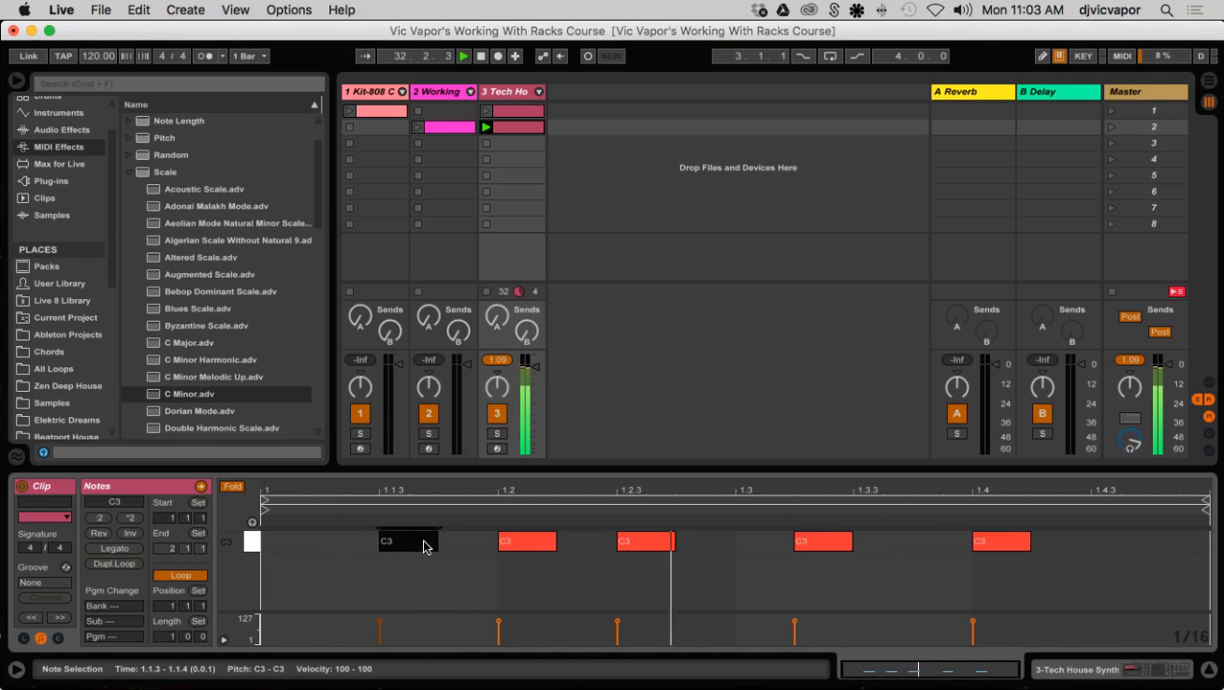
key("Left")
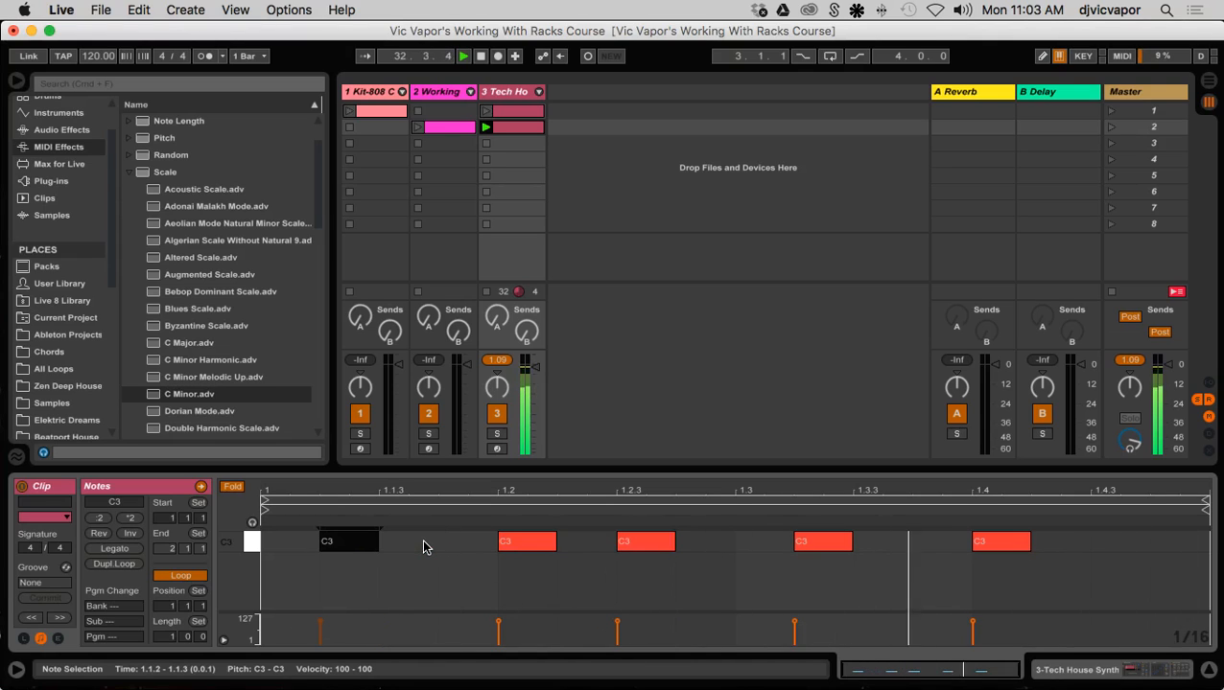
left_click(438, 587)
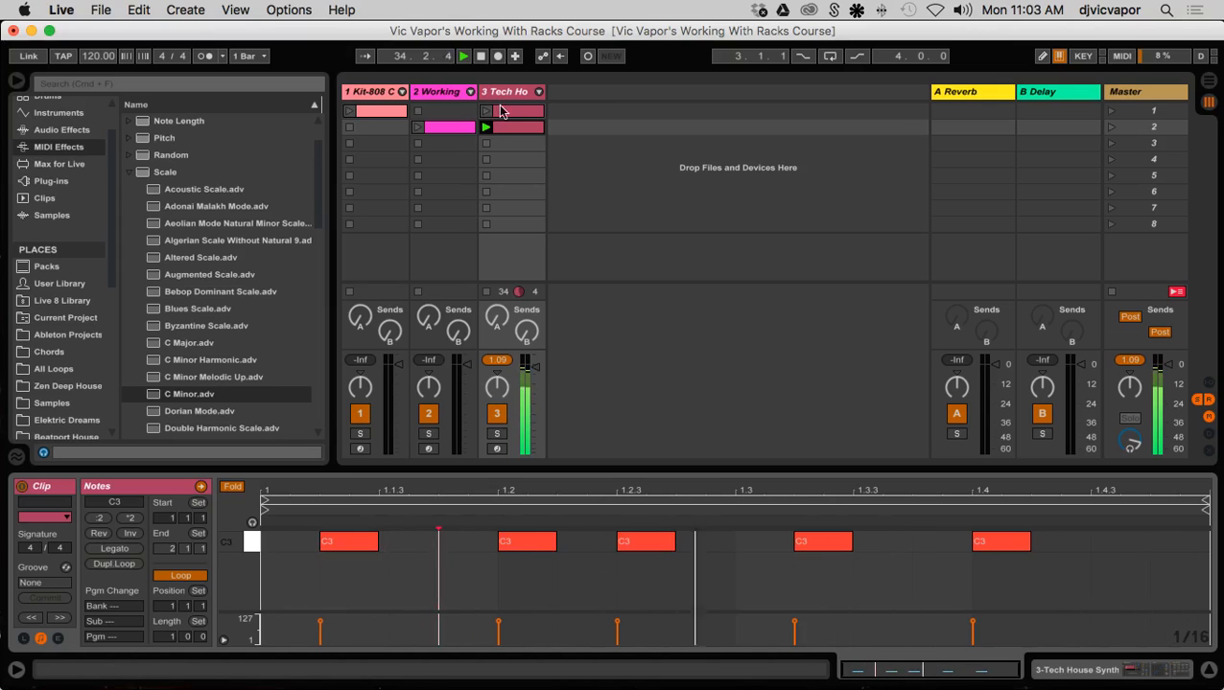
- Set the Tech House Synth macros to first Filter Freq 209 Hz, second Filter Freq 175 Hz, Feedback 81 and Chain Selector 81
key("shift+Tab")
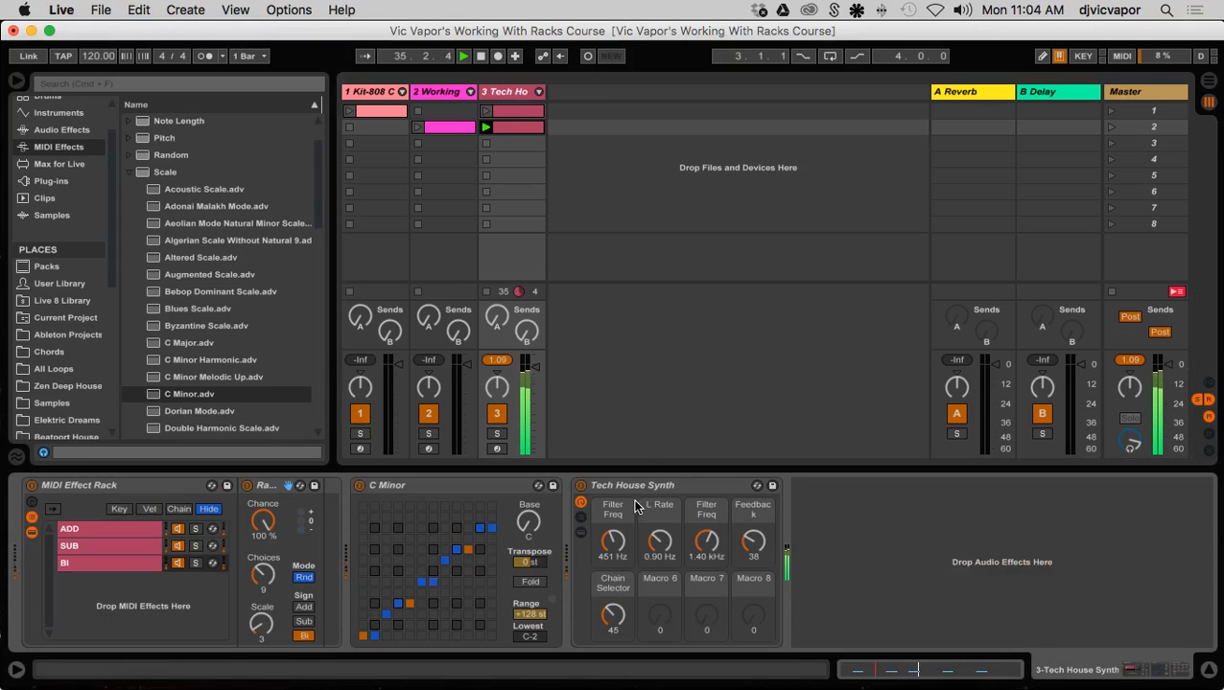
left_click_drag(613, 540, 612, 569)
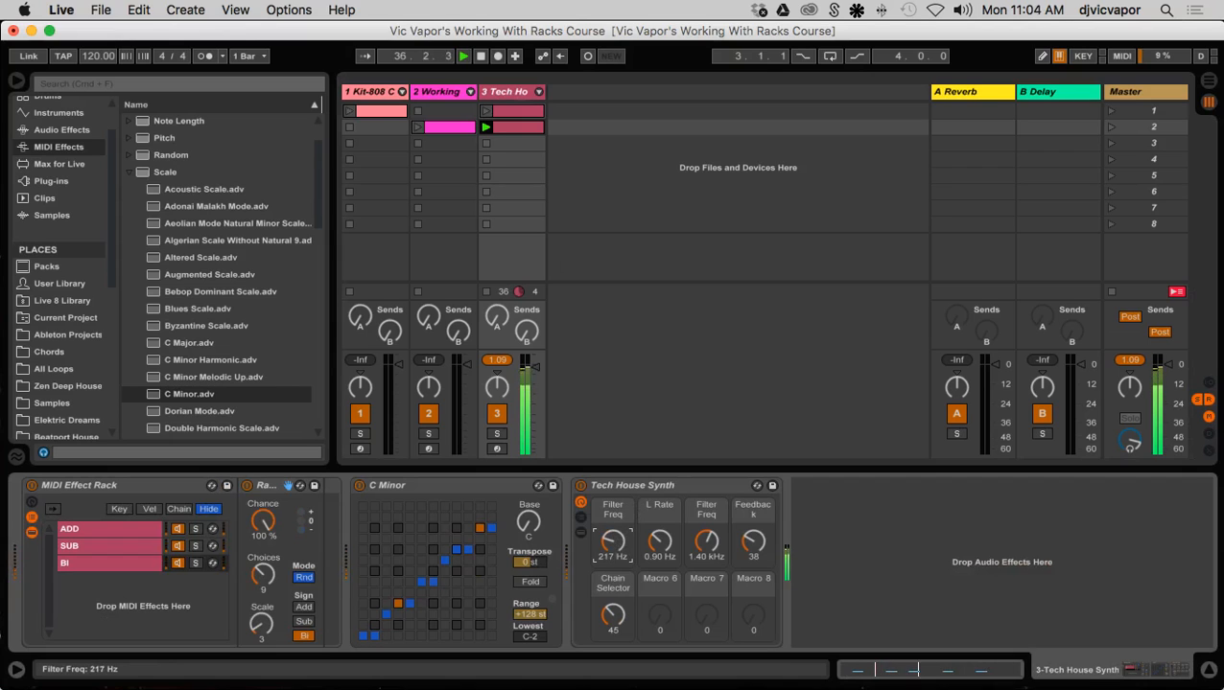
left_click_drag(699, 544, 699, 580)
left_click_drag(753, 541, 753, 505)
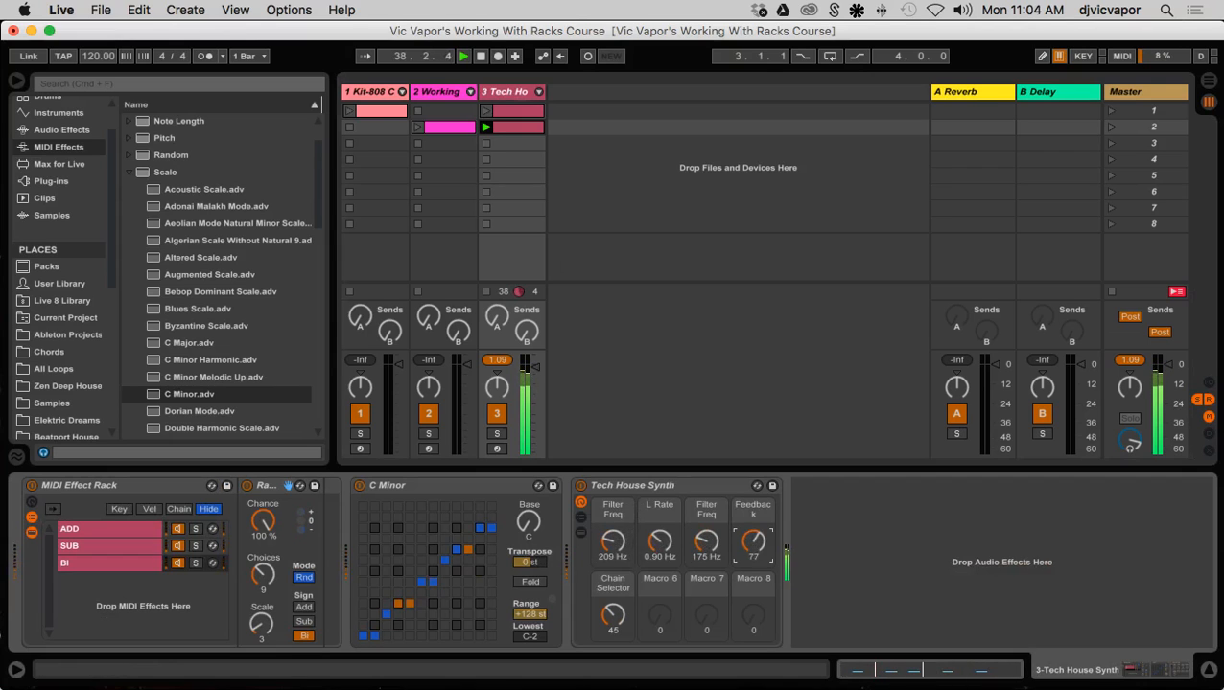
left_click_drag(613, 614, 624, 366)
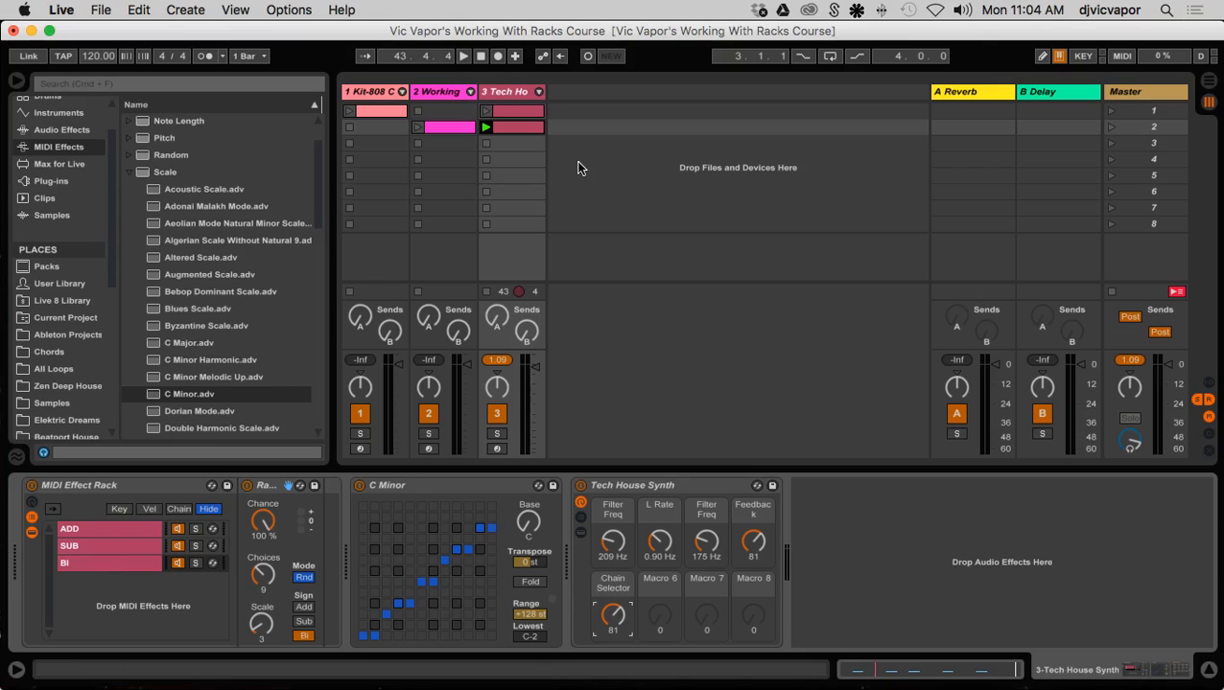
- Review the second clip's notes and the Tech House track's device chain, then briefly play the randomised clip and stop it
double_click(518, 127)
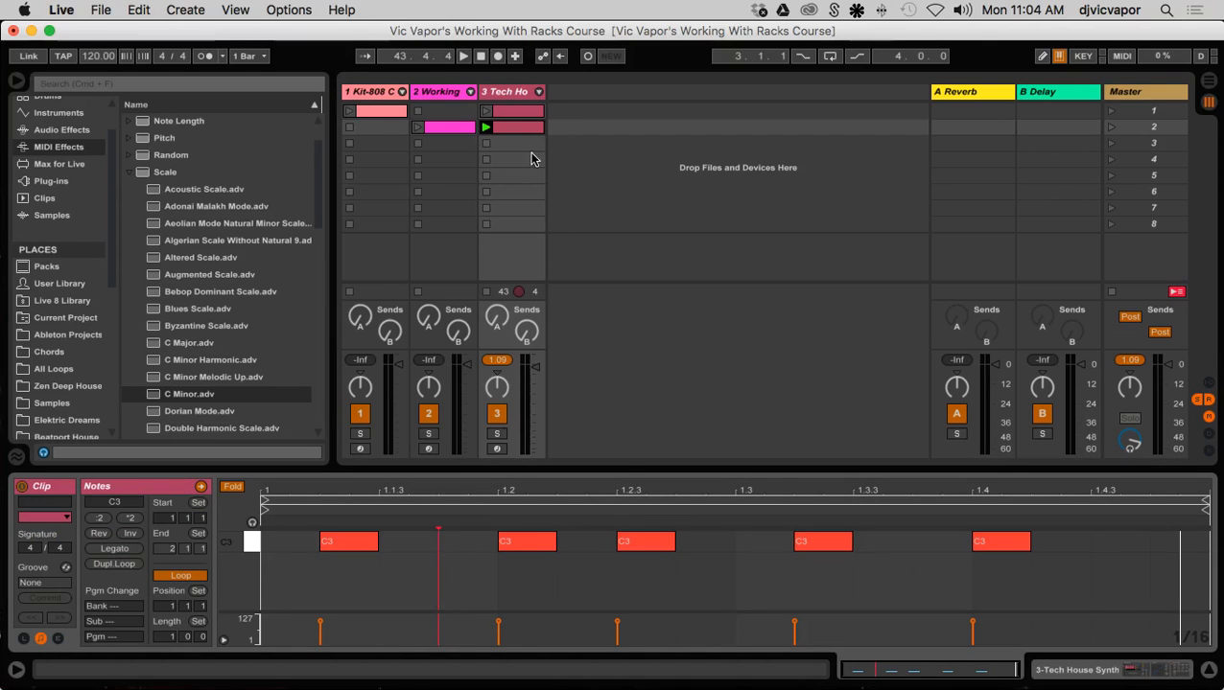
left_click(492, 95)
left_click(492, 95)
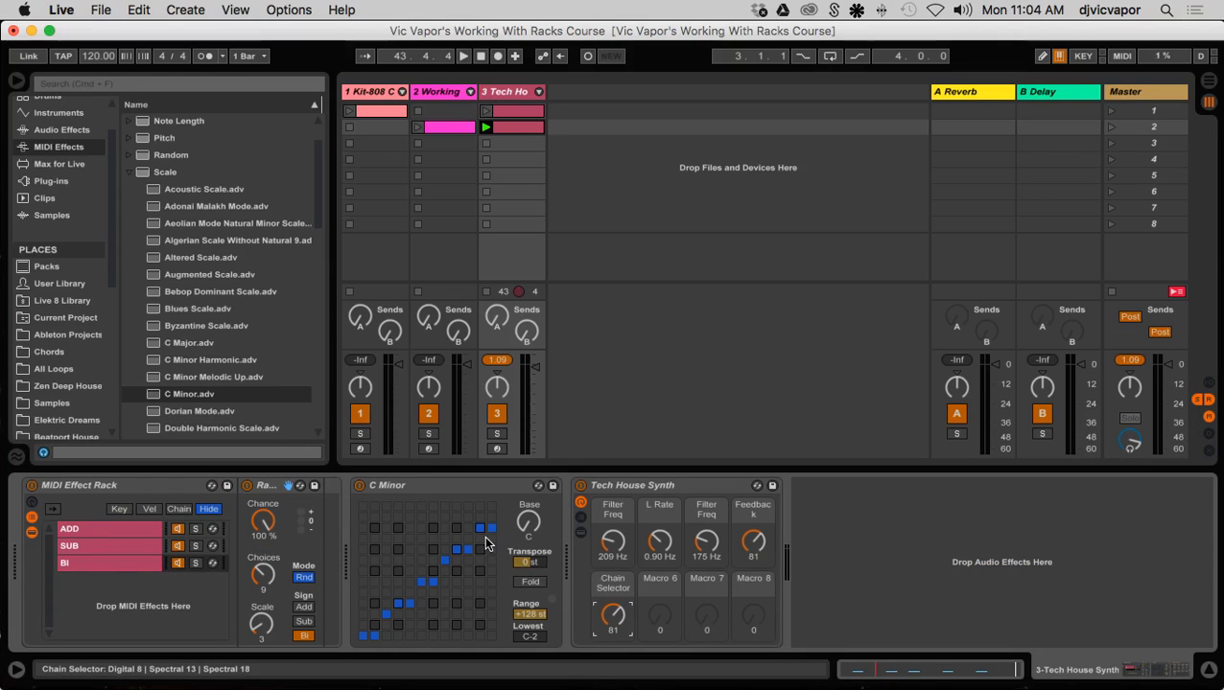
key("space")
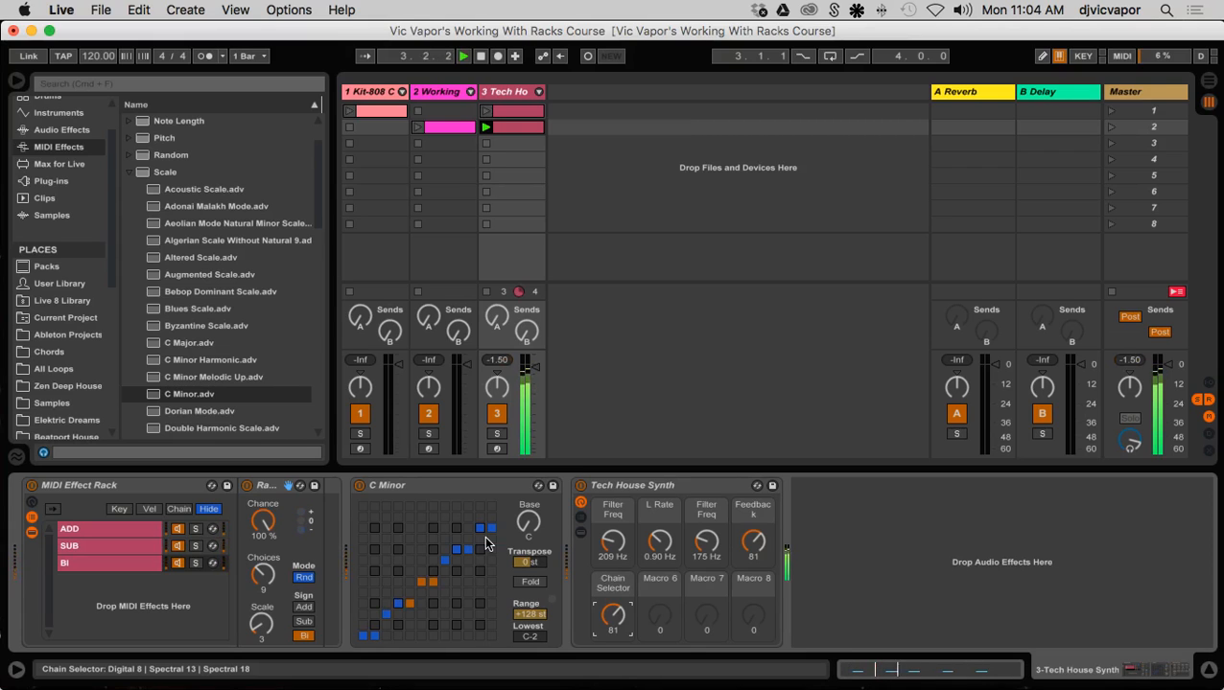
key("space")
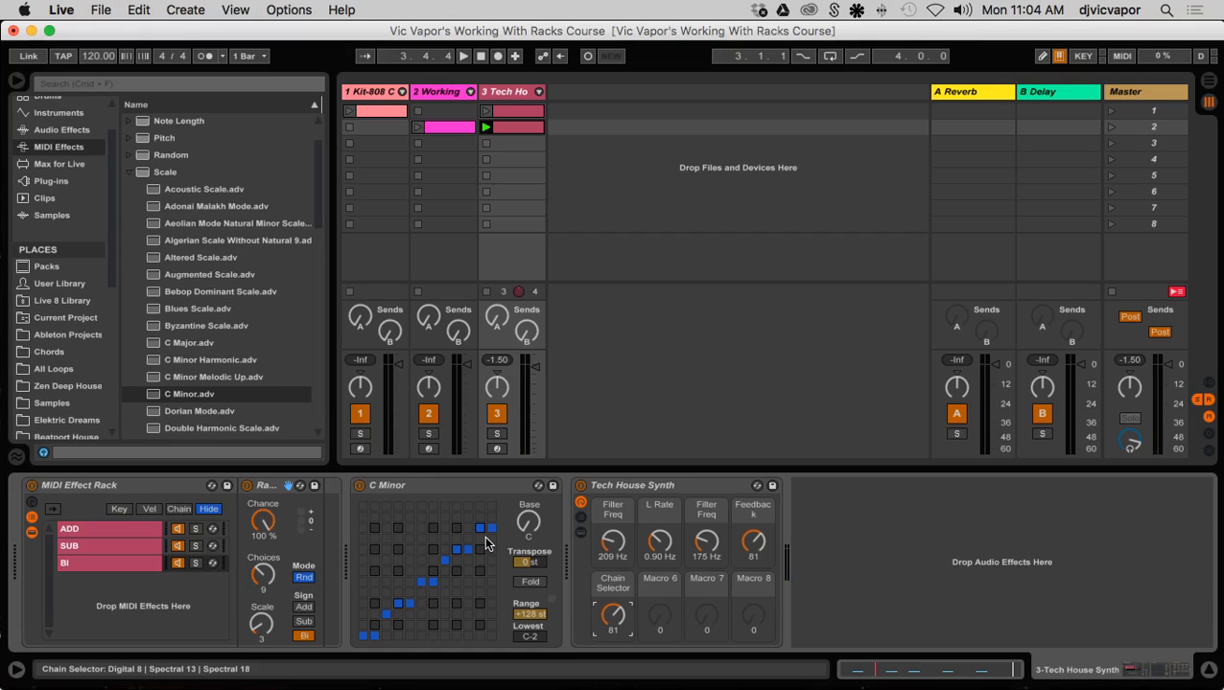
key("ctrl+Up")
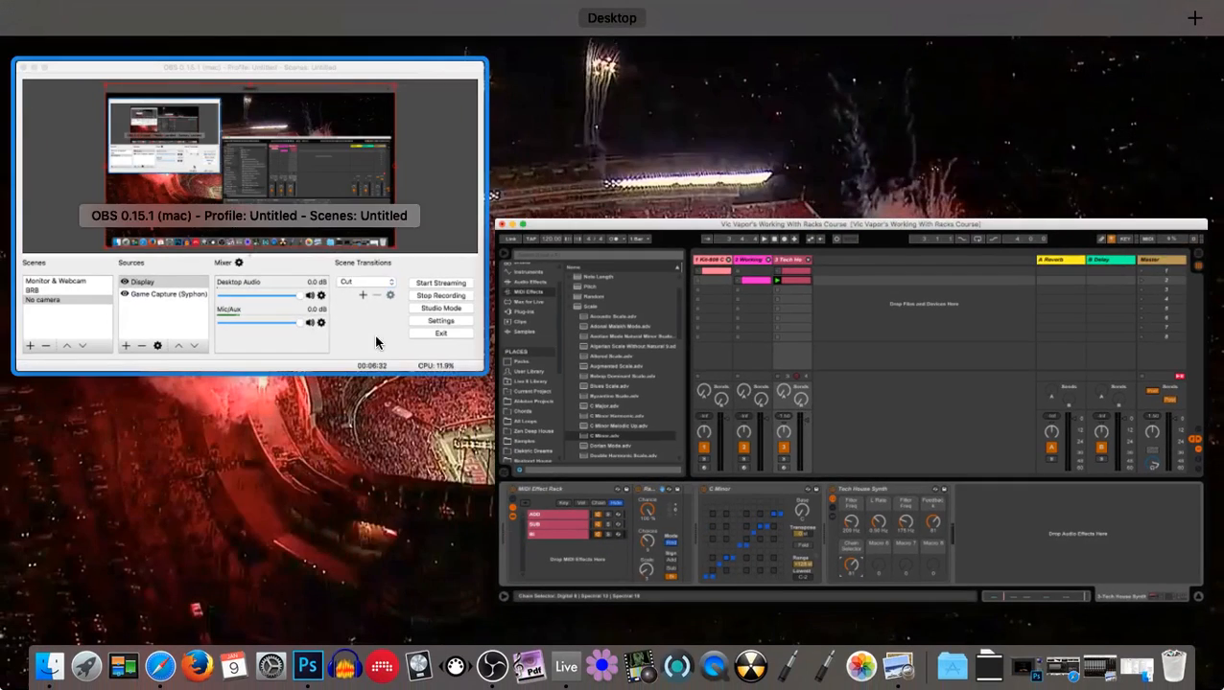